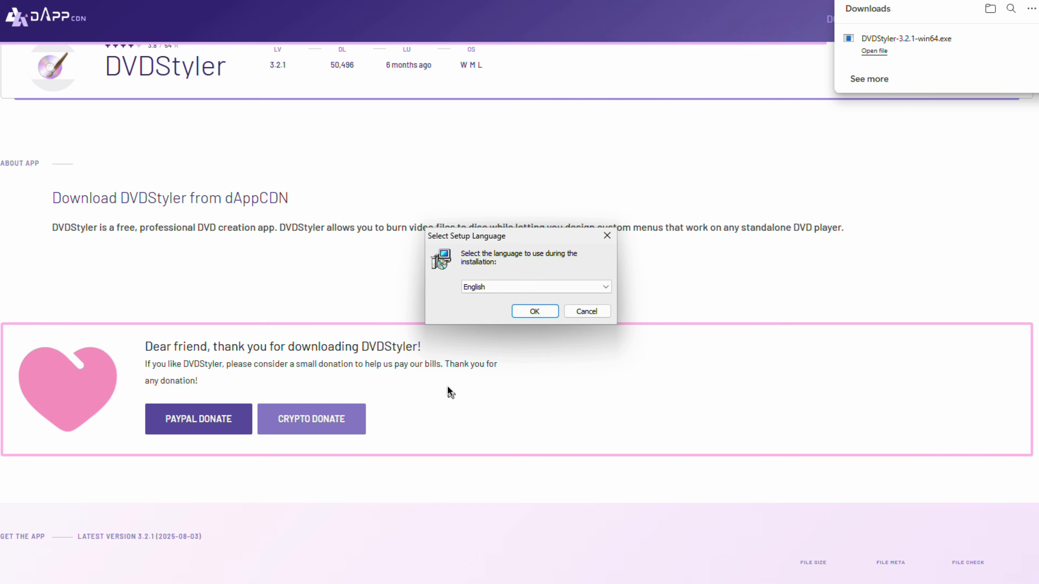
Step: Run the DVDStyler installer in English, keeping the desktop shortcut and dvds file association tasks selected
{"action": "left_click", "coordinate": [535, 311]}
{"action": "left_click", "coordinate": [588, 387]}
{"action": "left_click", "coordinate": [587, 387]}
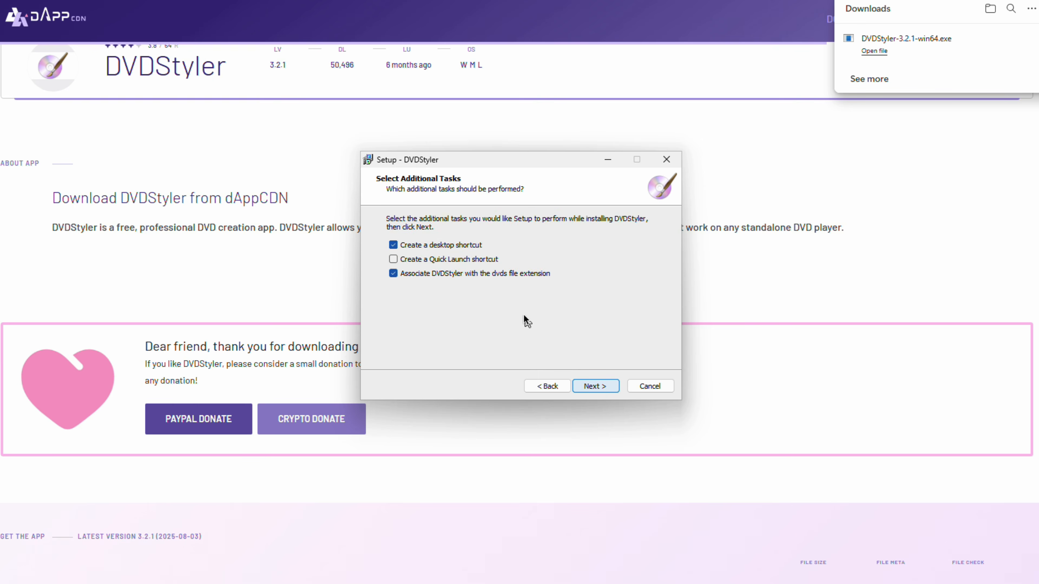
{"action": "left_click", "coordinate": [607, 385]}
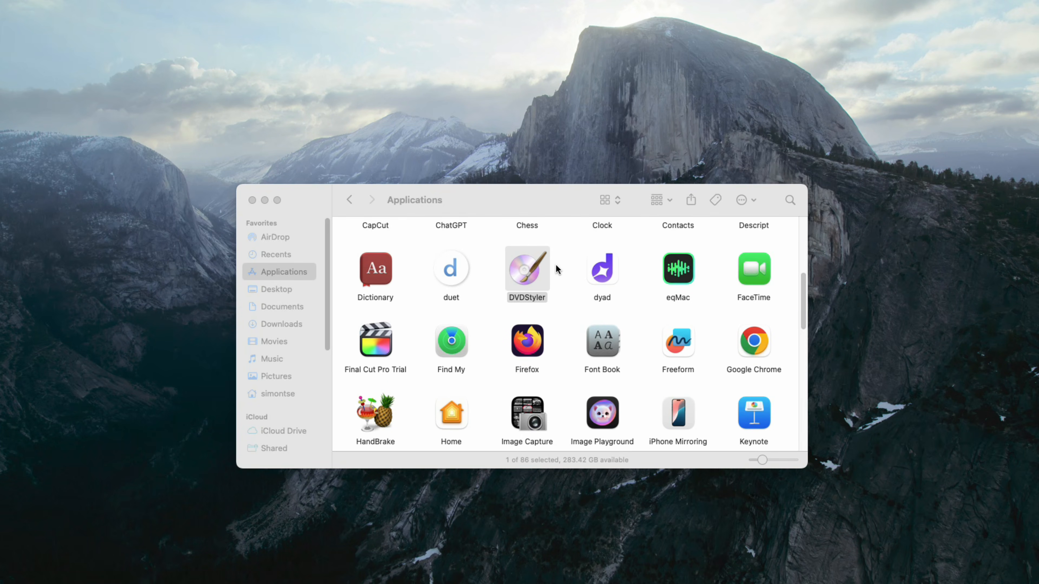
Step: Open DVDStyler from the Mac's Applications folder, overriding its block in Privacy & Security and authorising with the administrator password
{"action": "double_click", "coordinate": [527, 273]}
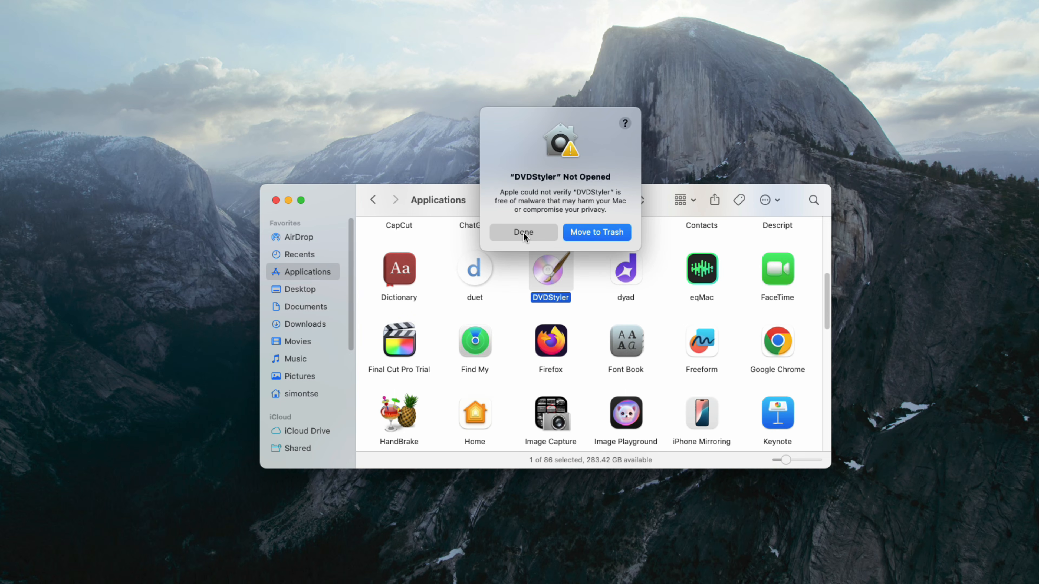
{"action": "left_click", "coordinate": [523, 232]}
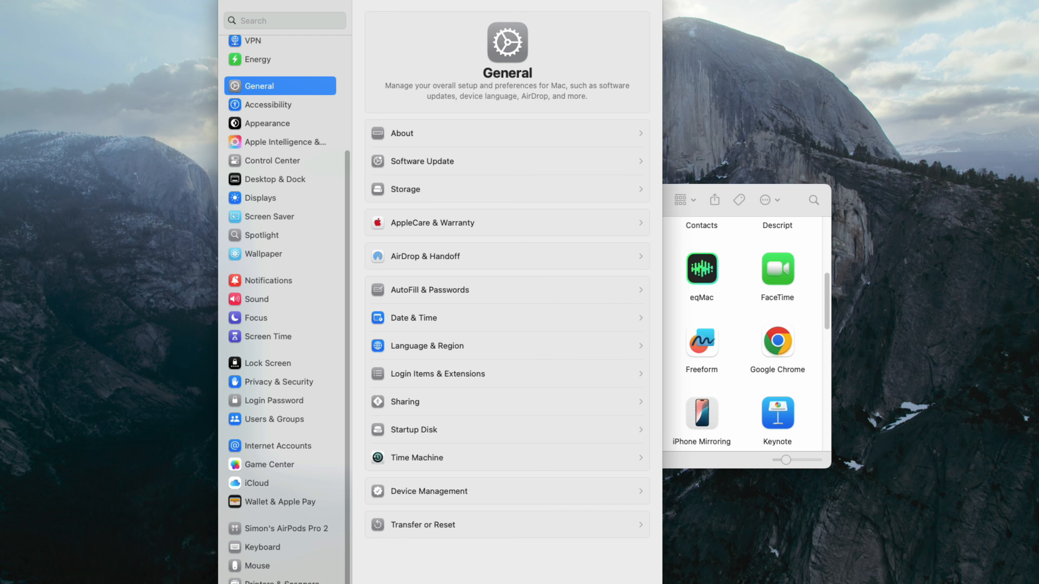
{"action": "left_click", "coordinate": [265, 374]}
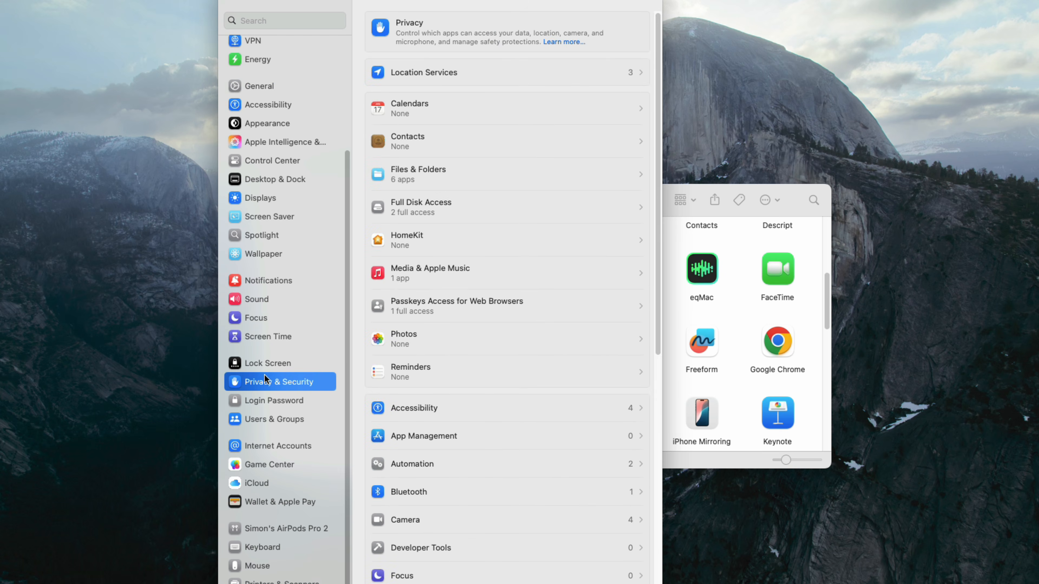
{"action": "scroll", "coordinate": [466, 438], "scroll_direction": "down", "scroll_amount": 6}
{"action": "scroll", "coordinate": [476, 468], "scroll_direction": "down", "scroll_amount": 4}
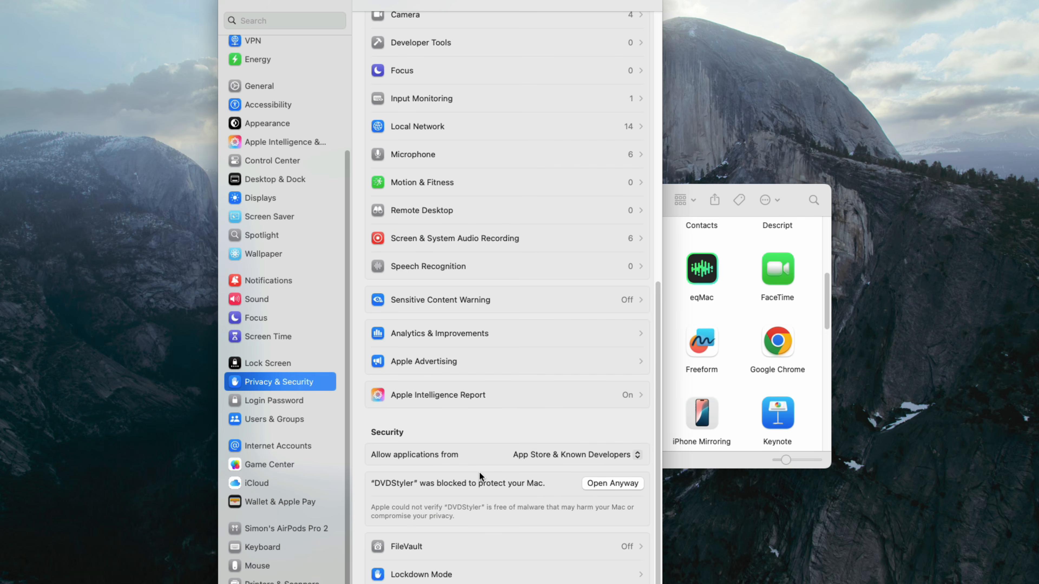
{"action": "left_click", "coordinate": [606, 484]}
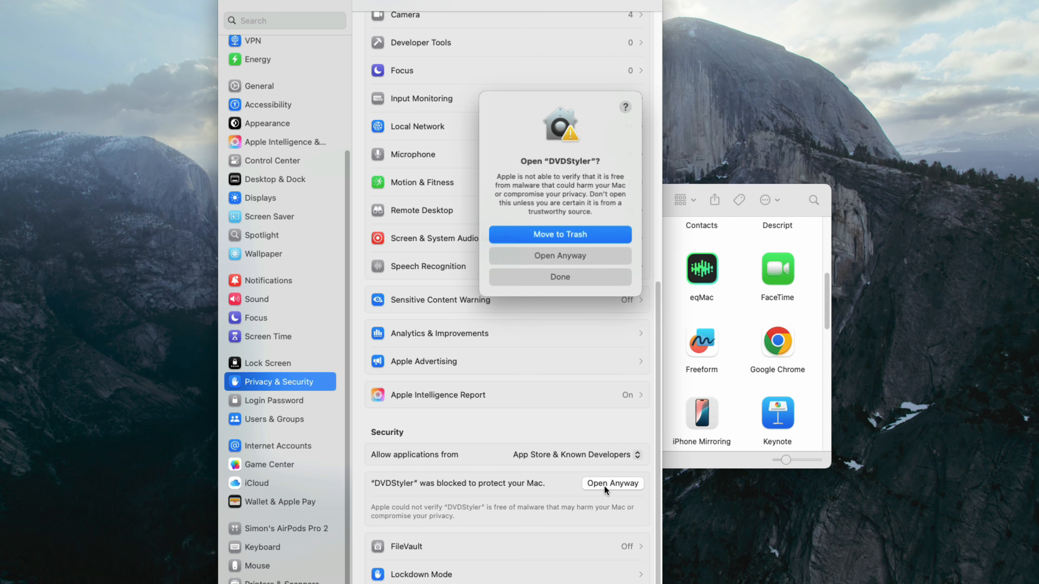
{"action": "left_click", "coordinate": [543, 258]}
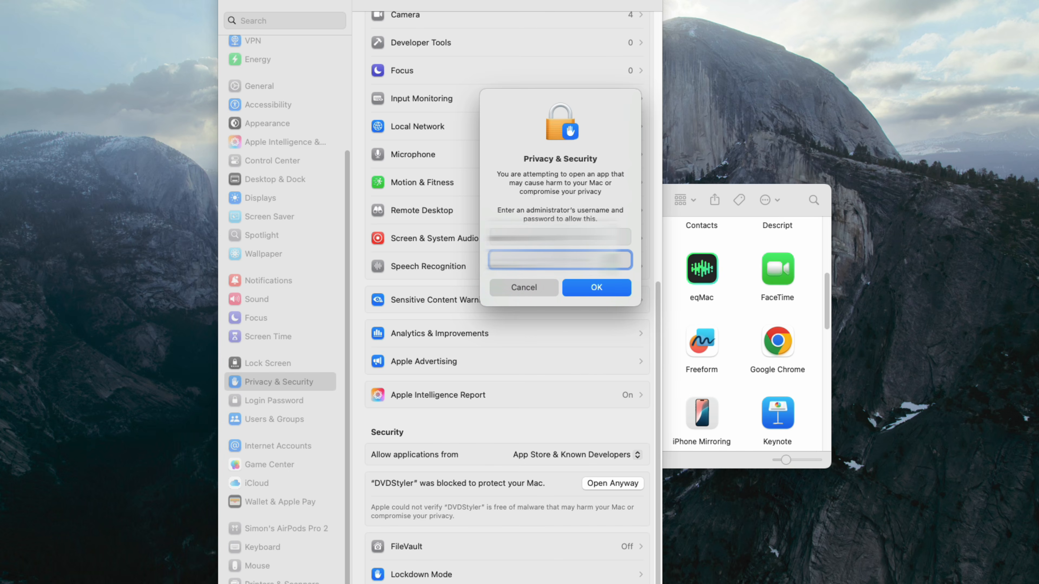
{"action": "key", "text": "Return"}
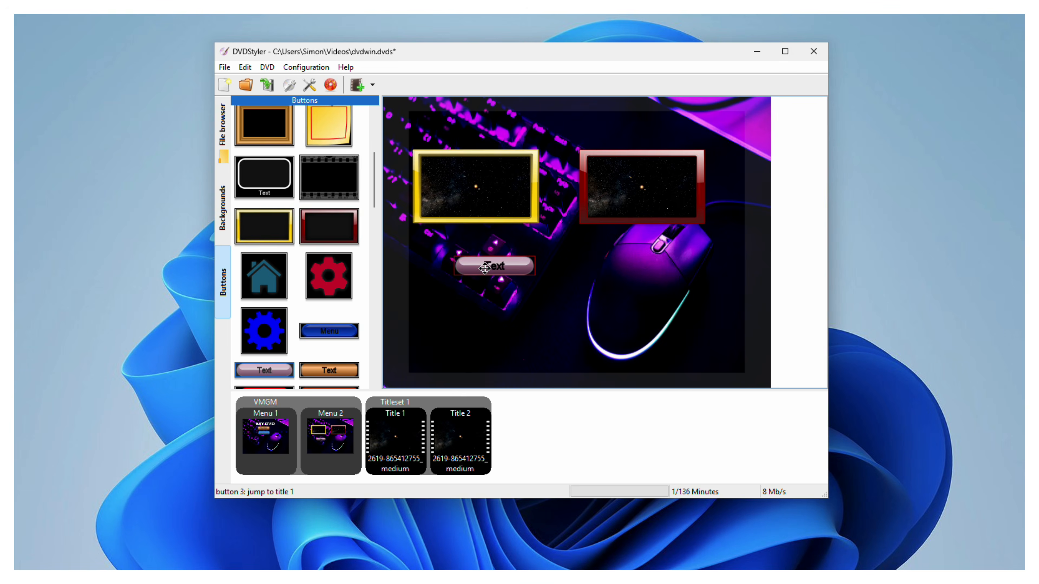
Step: Position the pink text button under the yellow video frame and label it "Video 1"
{"action": "left_click_drag", "start_coordinate": [486, 266], "coordinate": [463, 243]}
{"action": "double_click", "coordinate": [462, 243]}
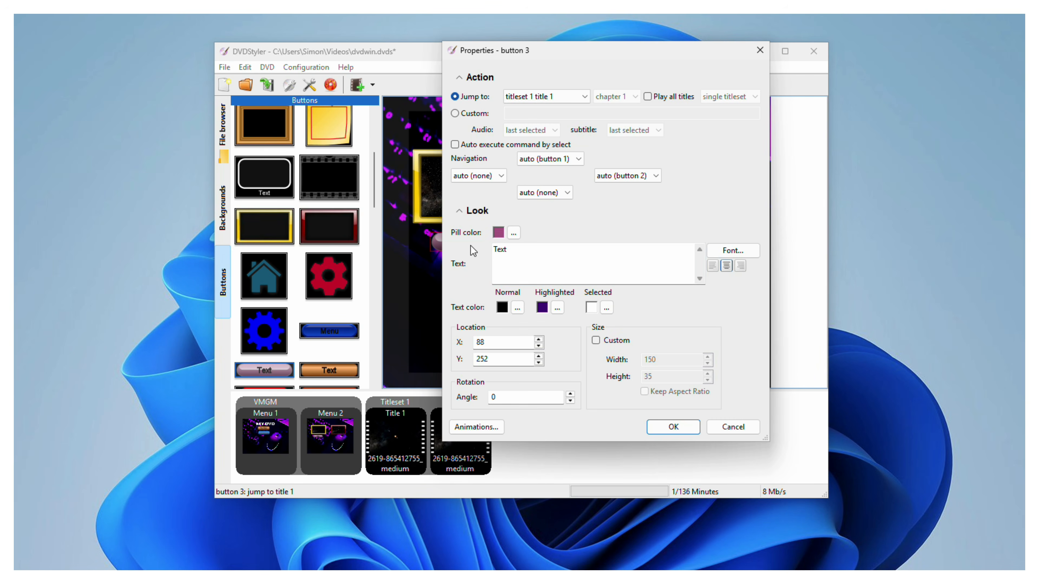
{"action": "key", "text": "ctrl+a"}
{"action": "type", "text": "Video 1"}
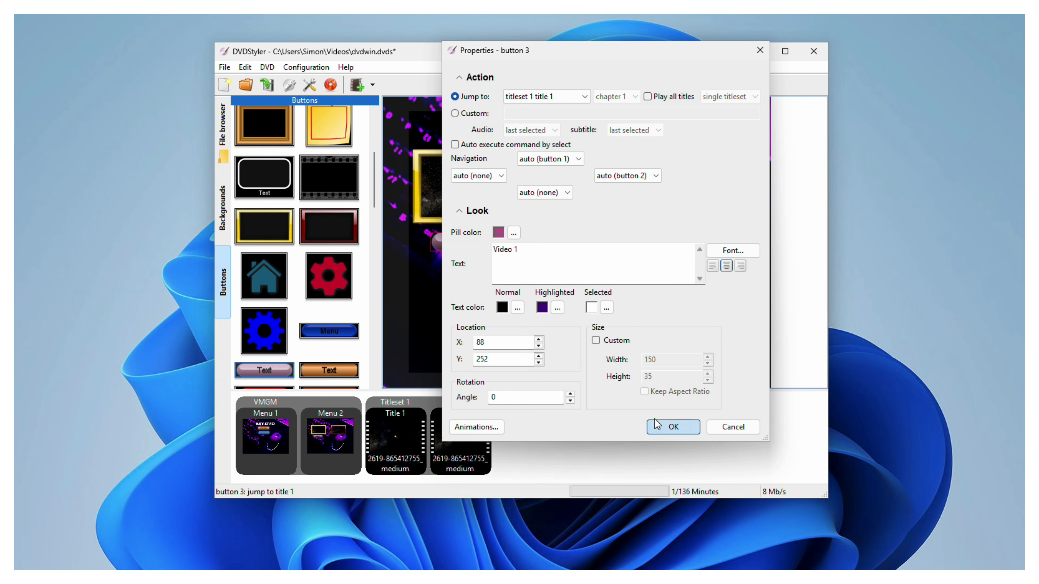
{"action": "left_click", "coordinate": [673, 427]}
Step: Add an orange text button under the red video frame and label it "Video 2"
{"action": "left_click_drag", "start_coordinate": [342, 368], "coordinate": [628, 250]}
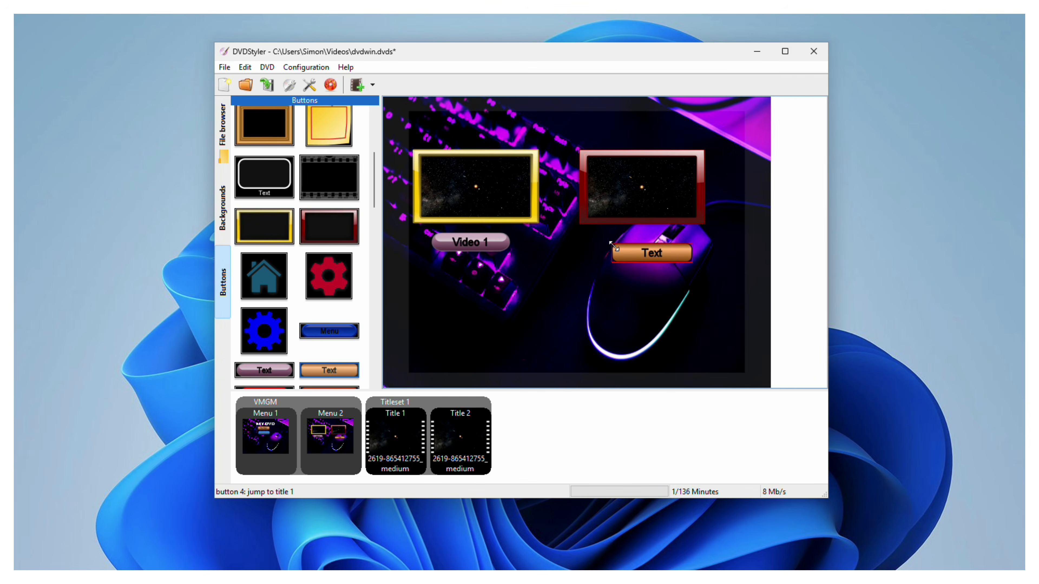
{"action": "double_click", "coordinate": [639, 244]}
{"action": "key", "text": "ctrl+a"}
{"action": "type", "text": "Video 2"}
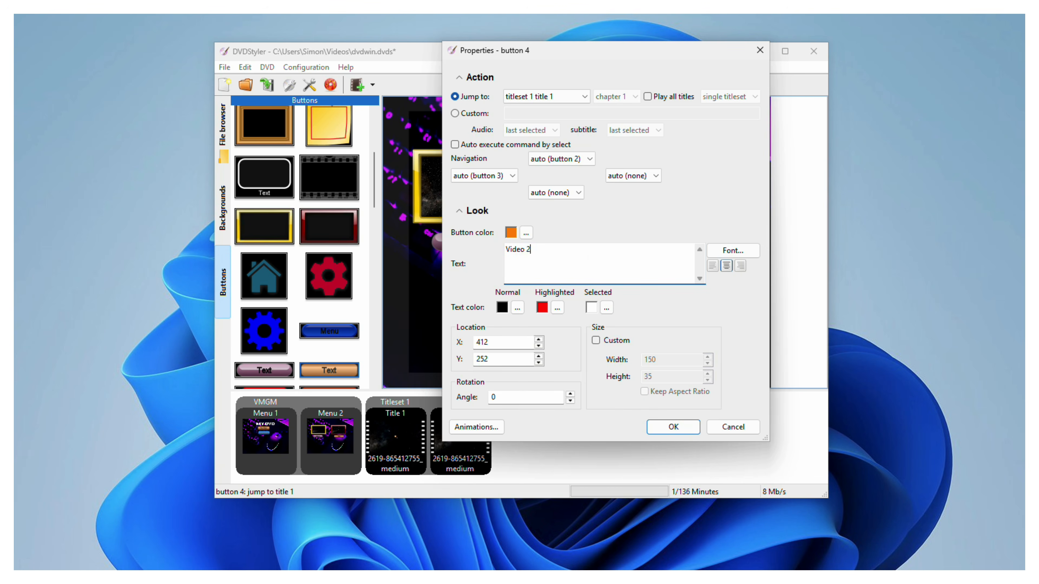
{"action": "left_click", "coordinate": [656, 428]}
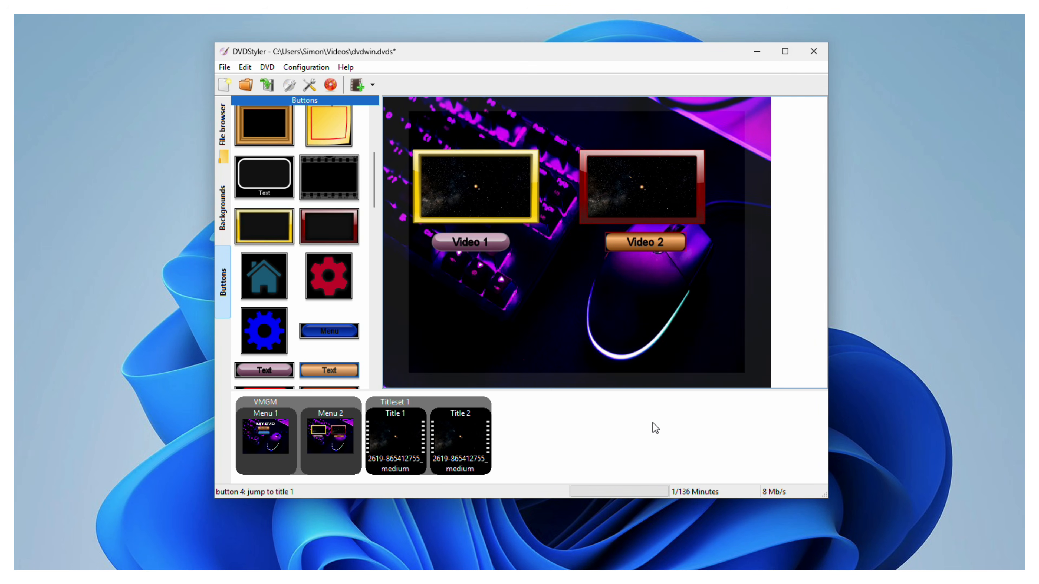
{"action": "scroll", "coordinate": [266, 293], "scroll_direction": "down", "scroll_amount": 3}
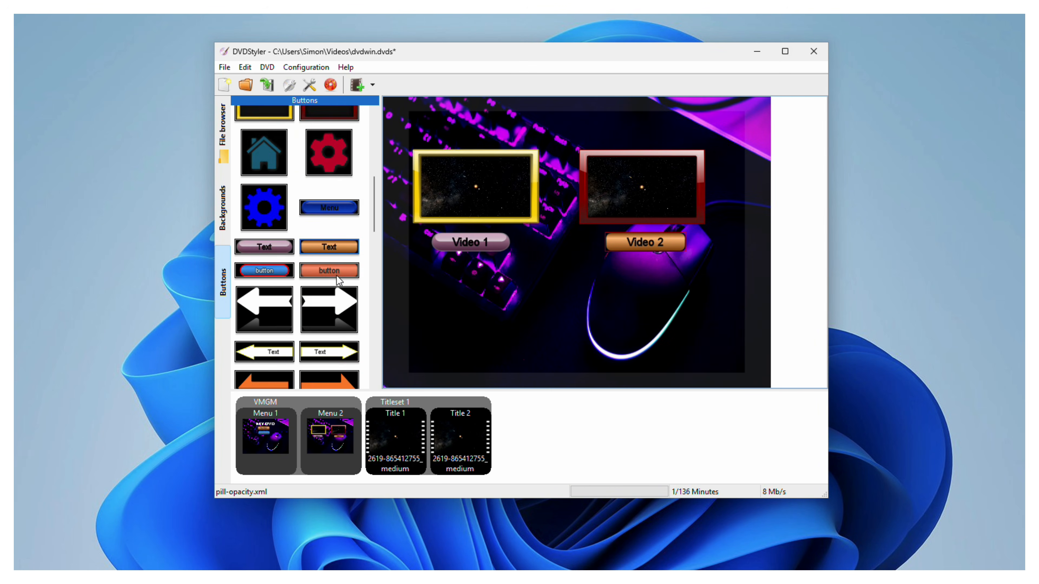
{"action": "scroll", "coordinate": [336, 278], "scroll_direction": "down", "scroll_amount": 10}
{"action": "scroll", "coordinate": [320, 297], "scroll_direction": "up", "scroll_amount": 4}
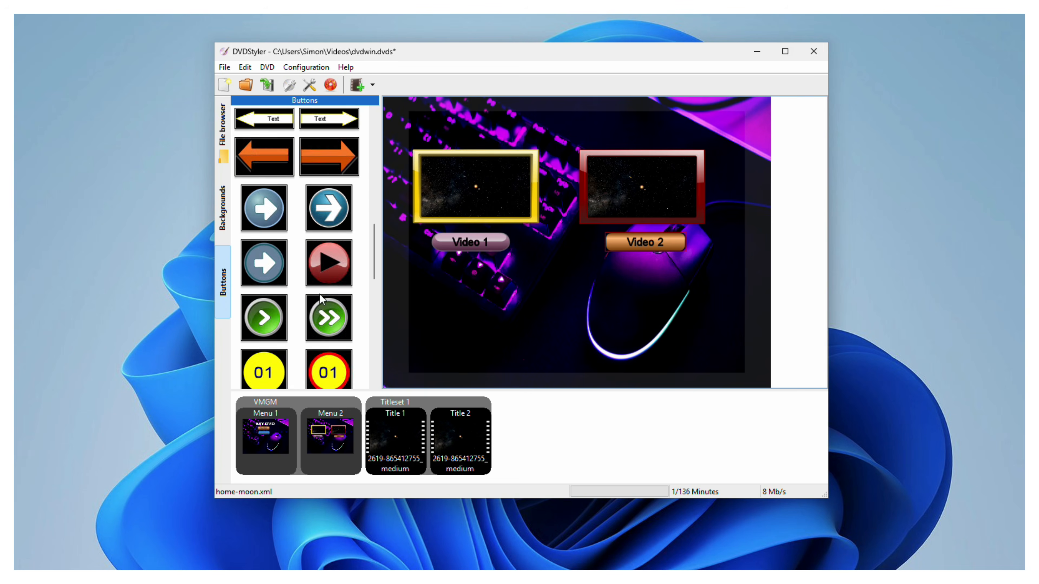
{"action": "scroll", "coordinate": [320, 298], "scroll_direction": "up", "scroll_amount": 3}
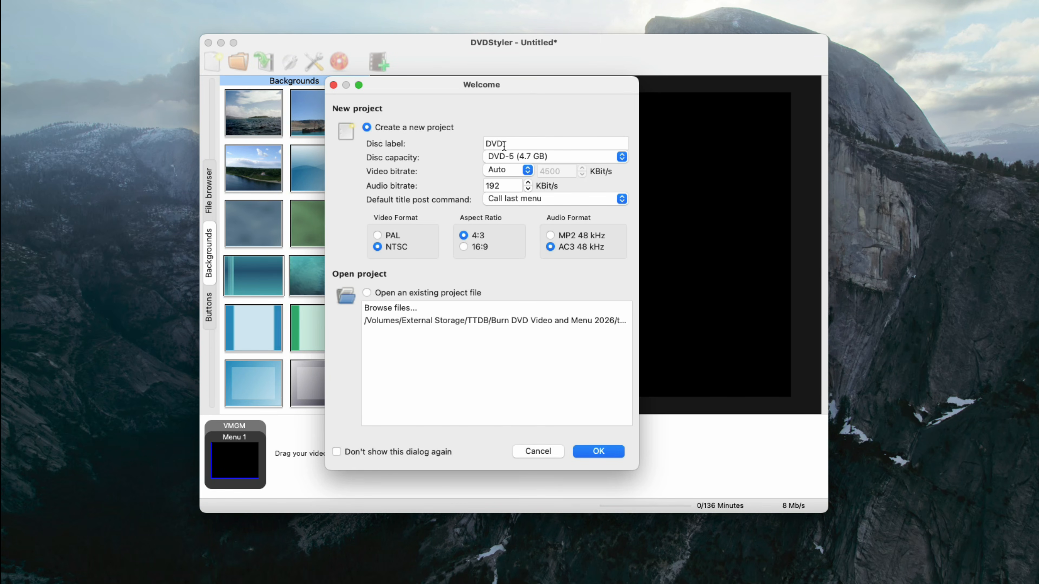
Step: Create a new project with disc label "My DVD" and DVD-5 (4.7 GB) capacity, without a menu template
{"action": "double_click", "coordinate": [547, 146]}
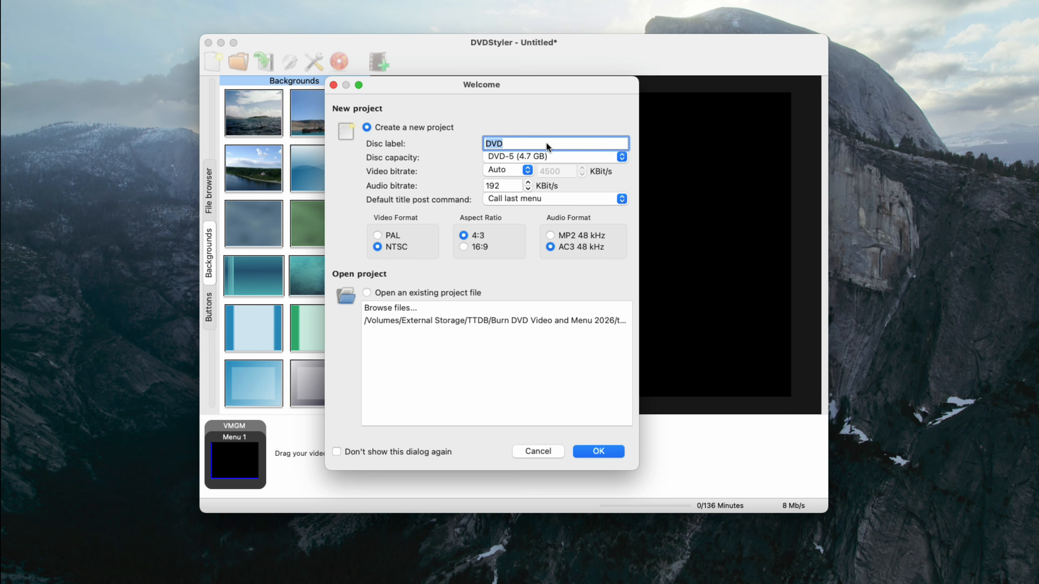
{"action": "type", "text": "My"}
{"action": "left_click", "coordinate": [563, 158]}
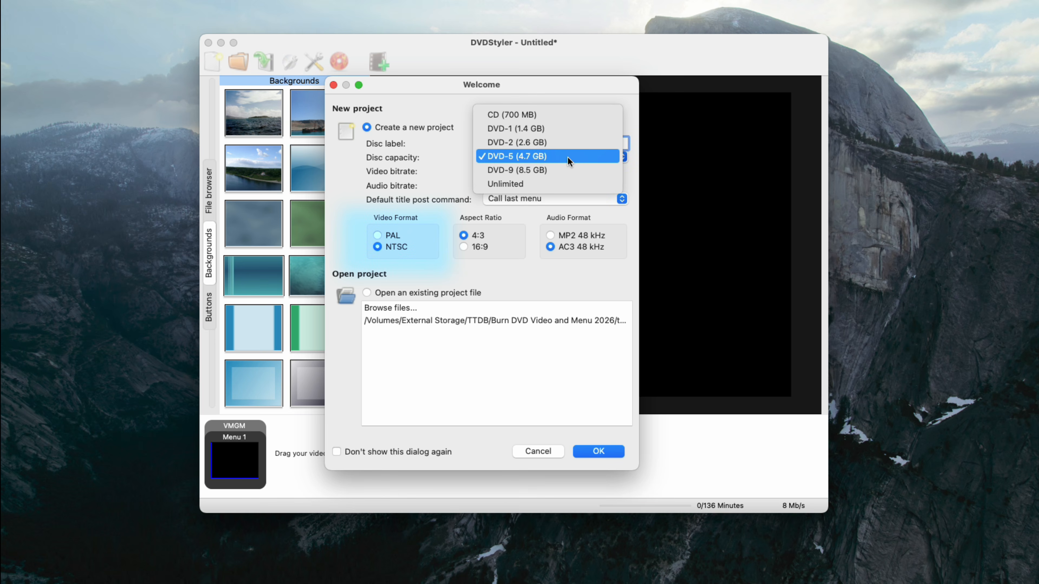
{"action": "left_click", "coordinate": [602, 159]}
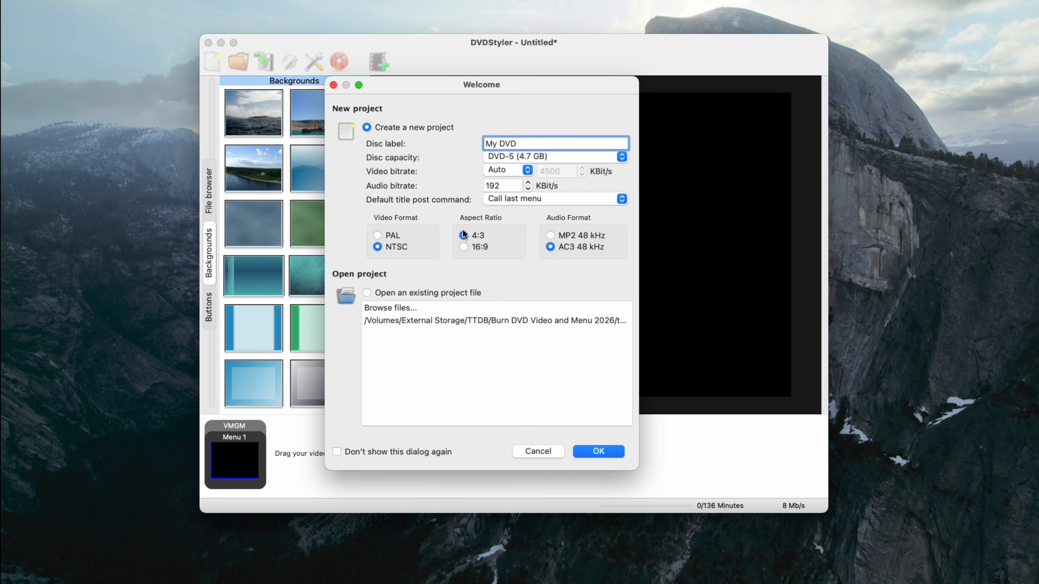
{"action": "left_click", "coordinate": [576, 451]}
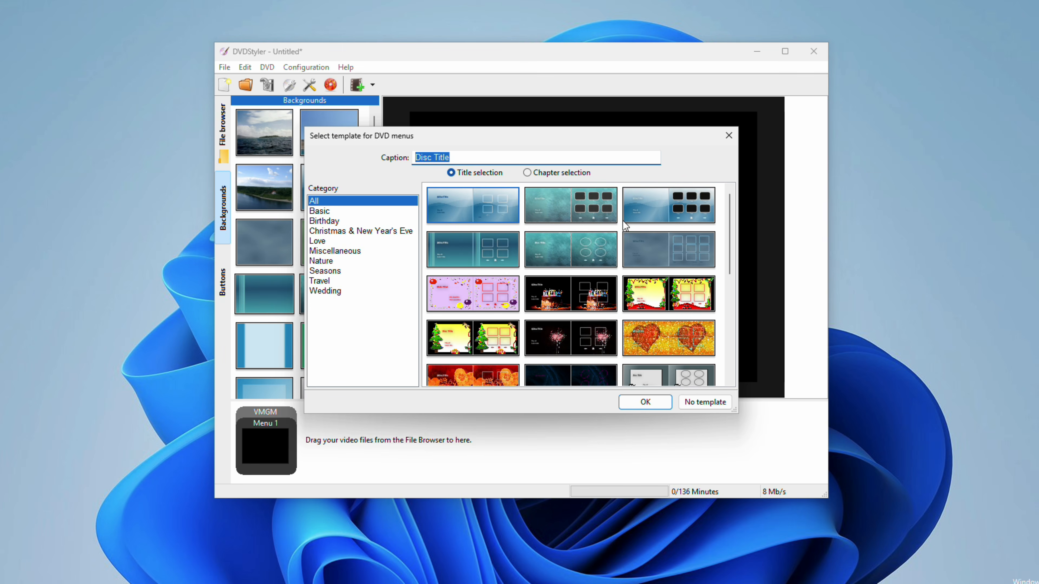
{"action": "left_click", "coordinate": [696, 405]}
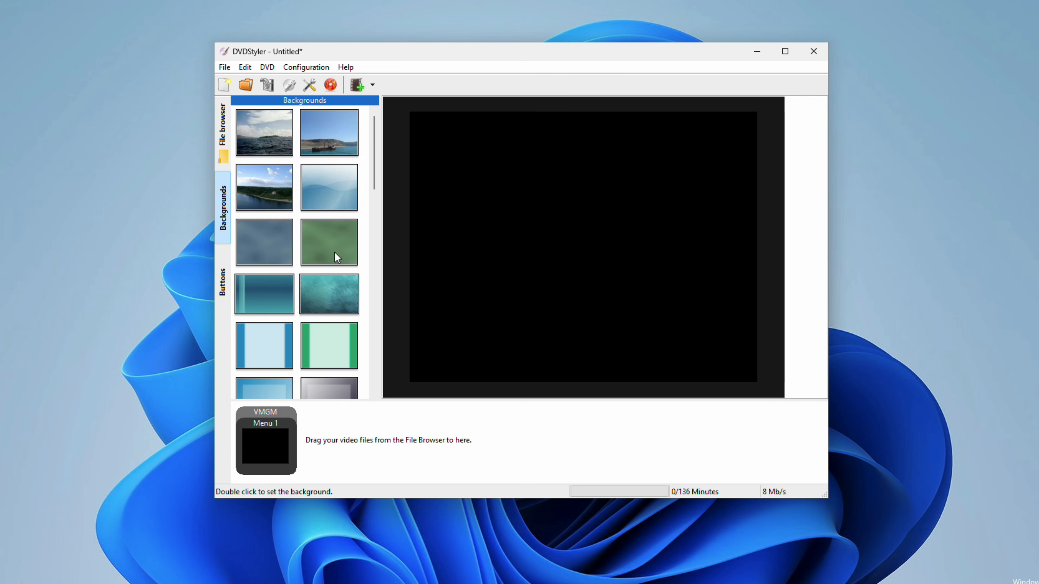
Step: Set the background of VMGM menu 1 to the first file in the "dvd menu" folder on Network Drive (Z:)
{"action": "right_click", "coordinate": [280, 439]}
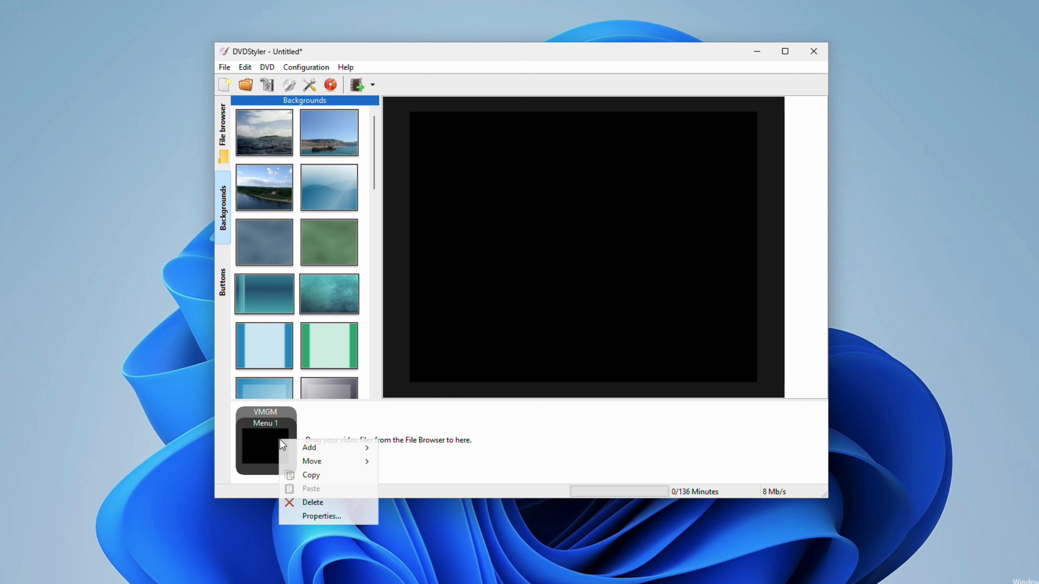
{"action": "left_click", "coordinate": [330, 515]}
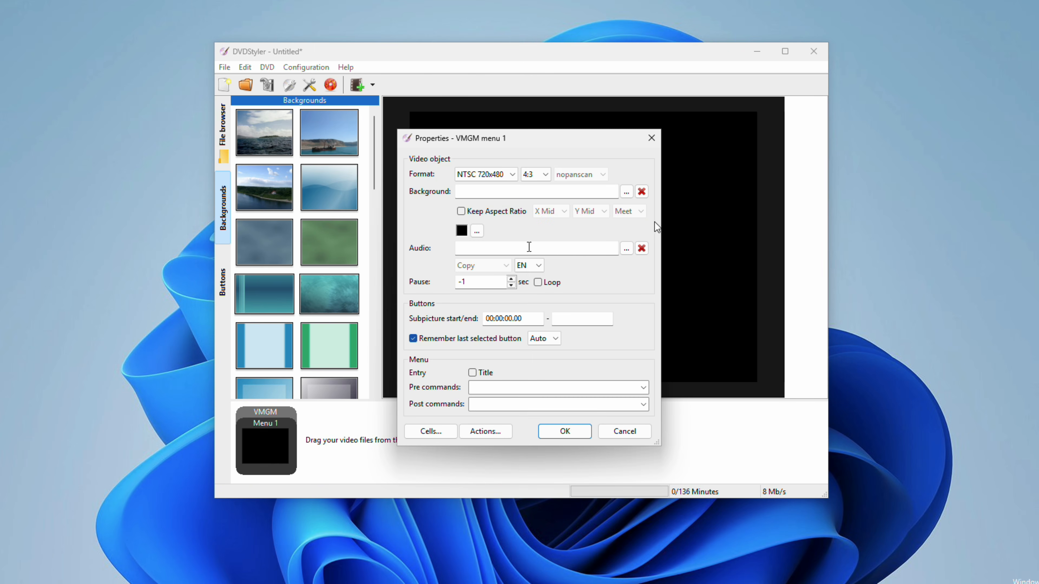
{"action": "left_click", "coordinate": [626, 192]}
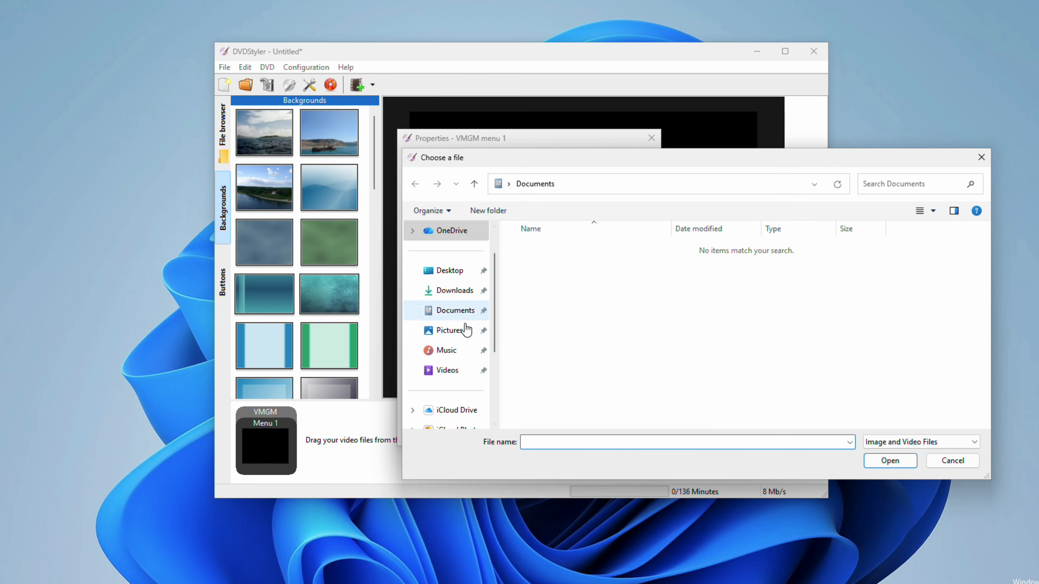
{"action": "scroll", "coordinate": [483, 369], "scroll_direction": "down", "scroll_amount": 2}
{"action": "left_click", "coordinate": [469, 373]}
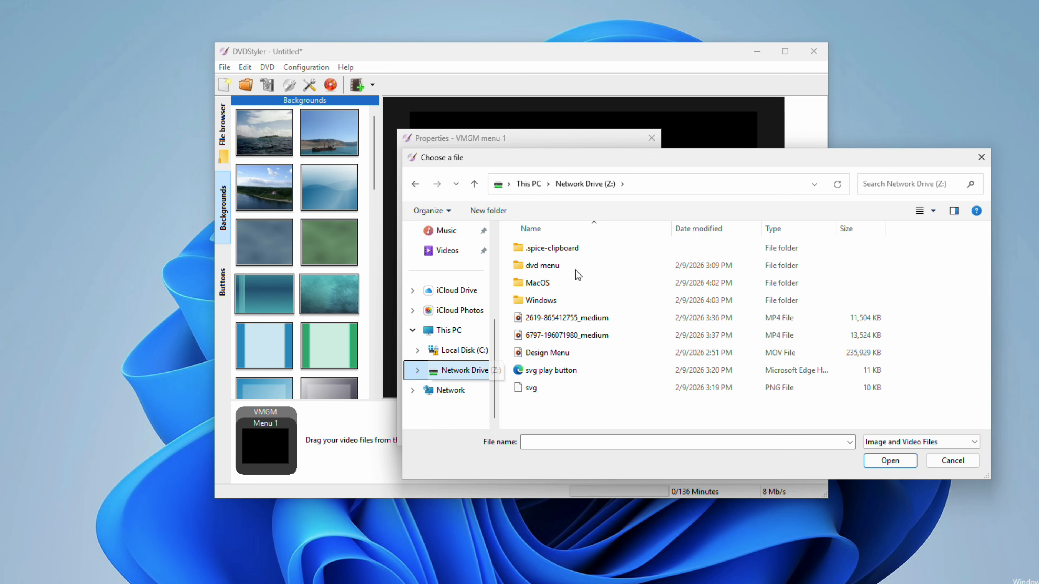
{"action": "double_click", "coordinate": [575, 266]}
{"action": "double_click", "coordinate": [551, 249]}
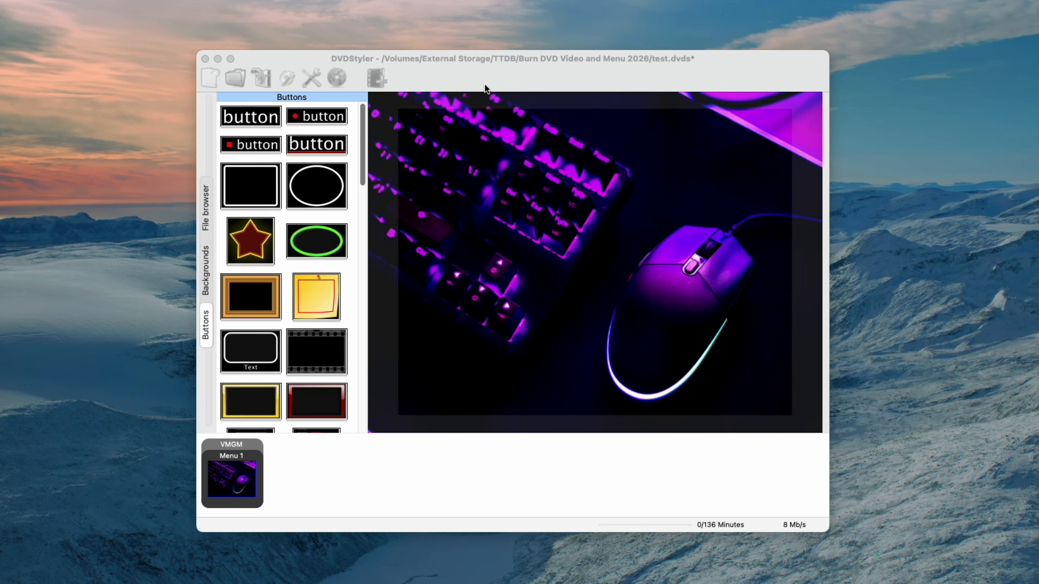
Step: Add a text object reading "MY DVD" near the top of the menu, above the keyboard
{"action": "left_click", "coordinate": [495, 71]}
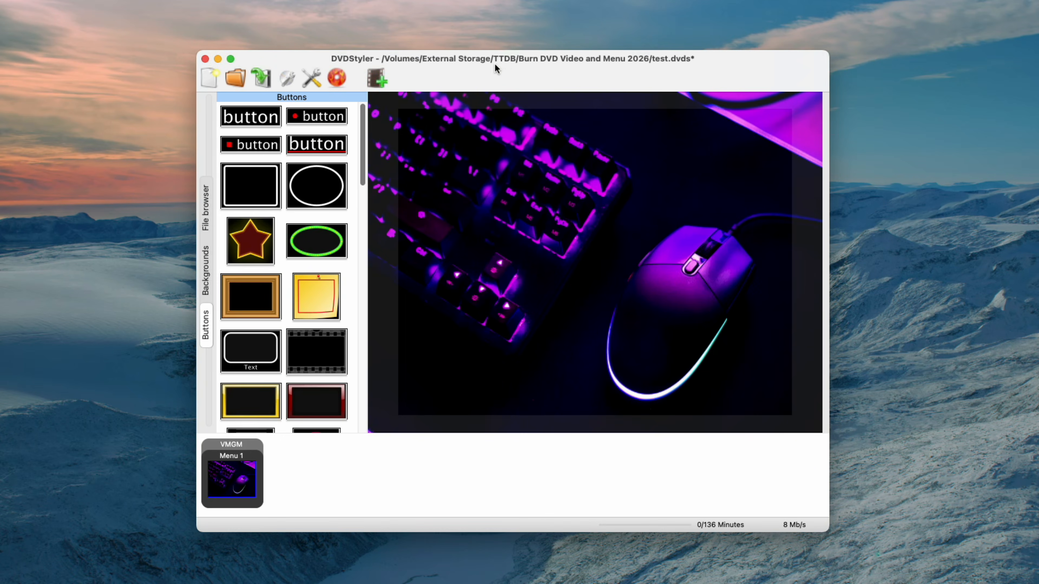
{"action": "right_click", "coordinate": [514, 136]}
{"action": "mouse_move", "coordinate": [538, 147]}
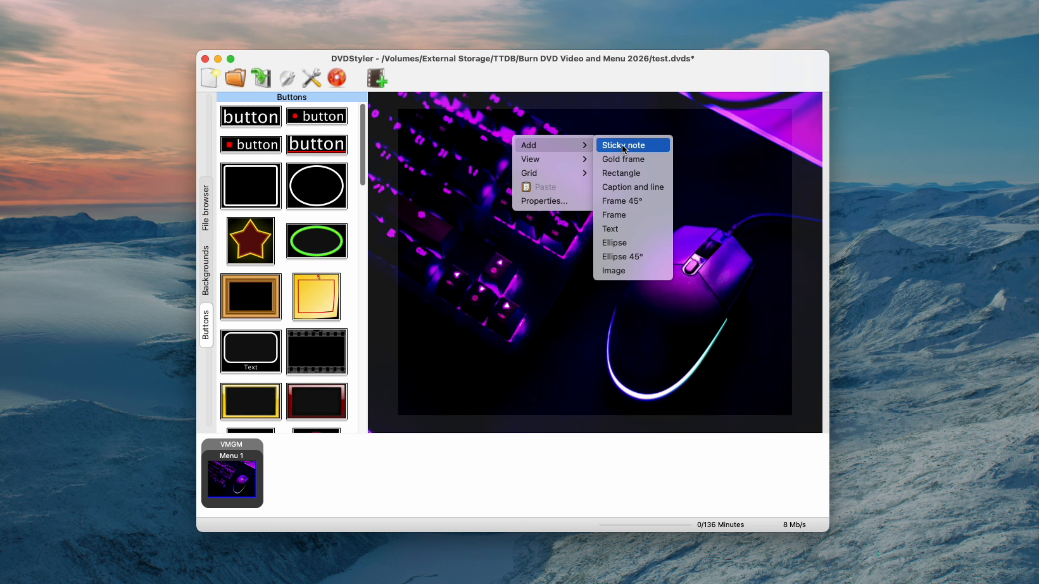
{"action": "left_click", "coordinate": [629, 232]}
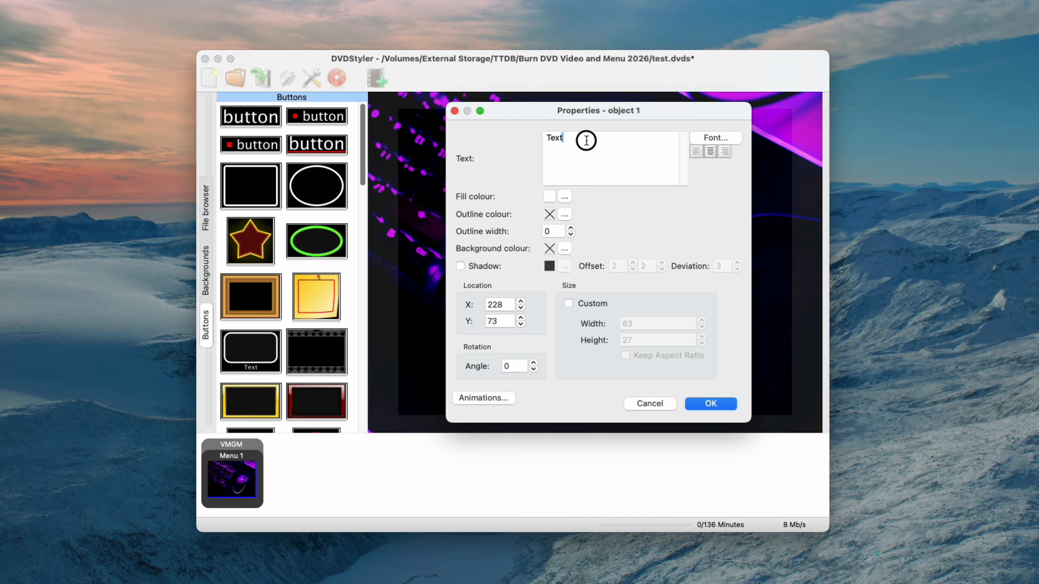
{"action": "type", "text": "MY DVD"}
Step: Set the title text's font to Menlo Bold, size 48, and apply the object's properties
{"action": "left_click", "coordinate": [695, 137]}
{"action": "left_click", "coordinate": [663, 210]}
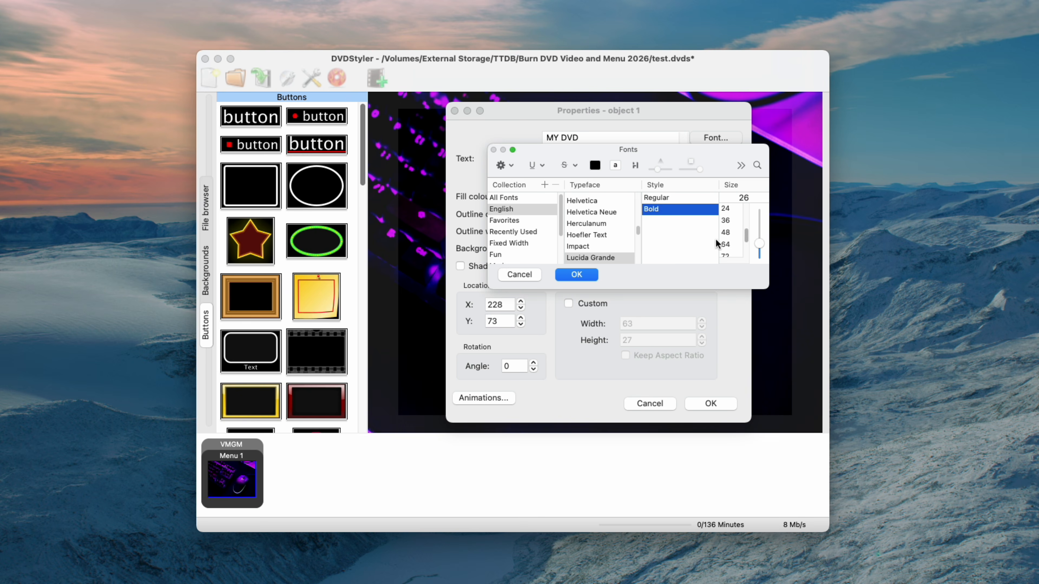
{"action": "scroll", "coordinate": [597, 235], "scroll_direction": "down", "scroll_amount": 3}
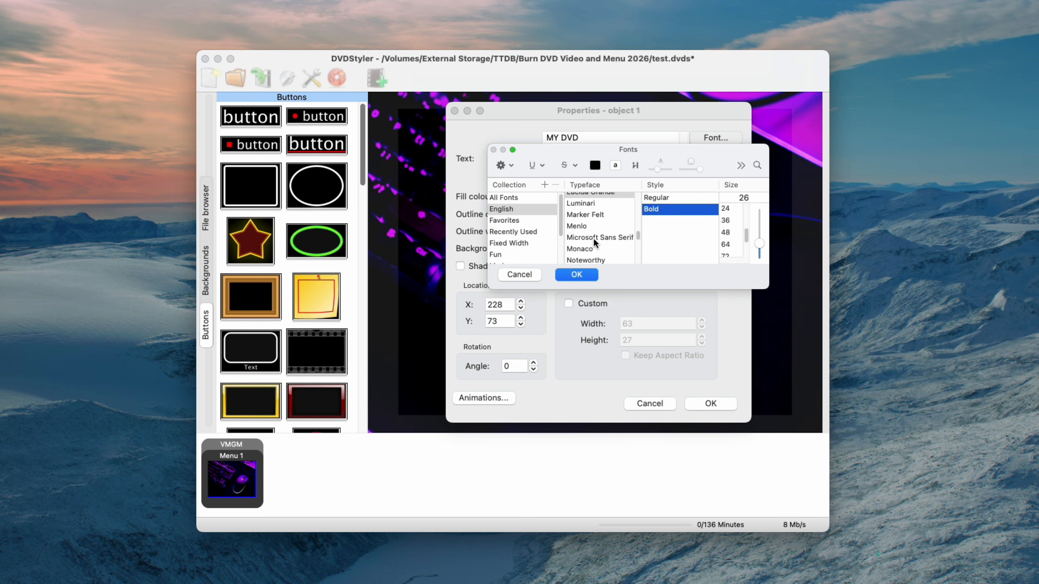
{"action": "left_click", "coordinate": [591, 227]}
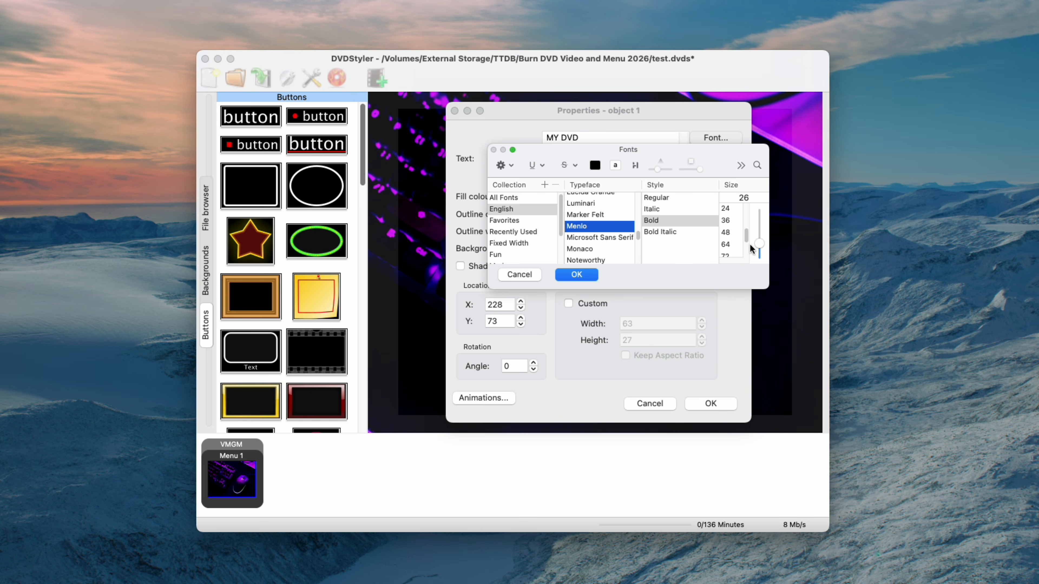
{"action": "scroll", "coordinate": [727, 238], "scroll_direction": "down", "scroll_amount": 1}
{"action": "left_click", "coordinate": [729, 224]}
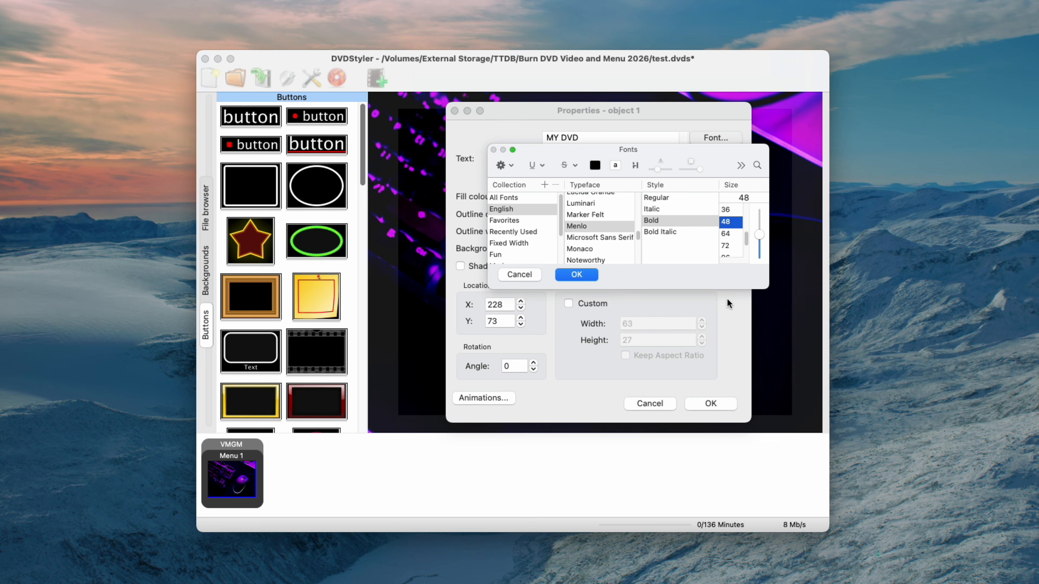
{"action": "left_click", "coordinate": [575, 274]}
{"action": "left_click", "coordinate": [708, 405]}
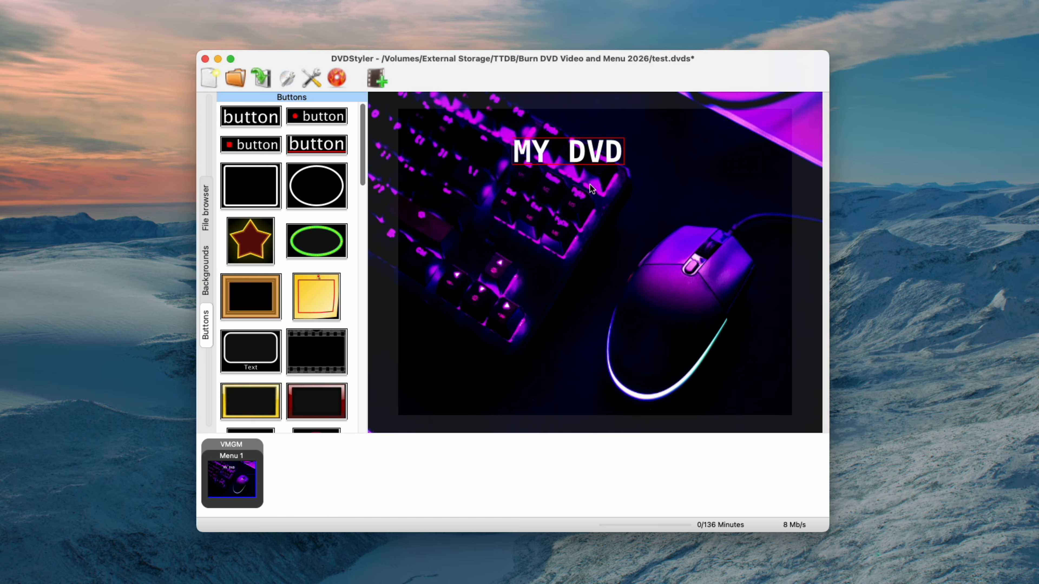
Step: Reopen the font settings of the "MY DVD" title text and choose size 72
{"action": "right_click", "coordinate": [578, 154]}
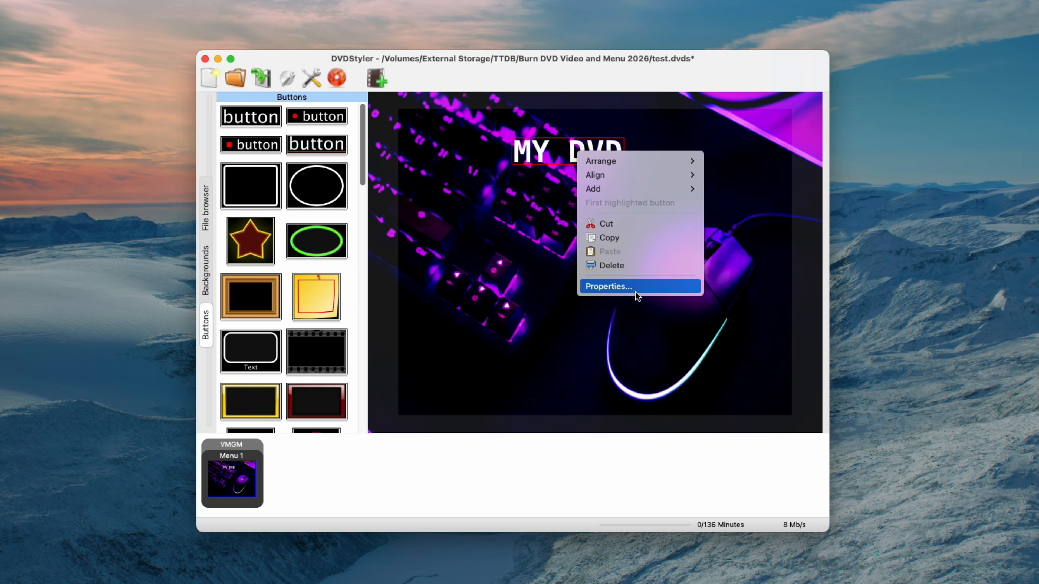
{"action": "left_click", "coordinate": [636, 287]}
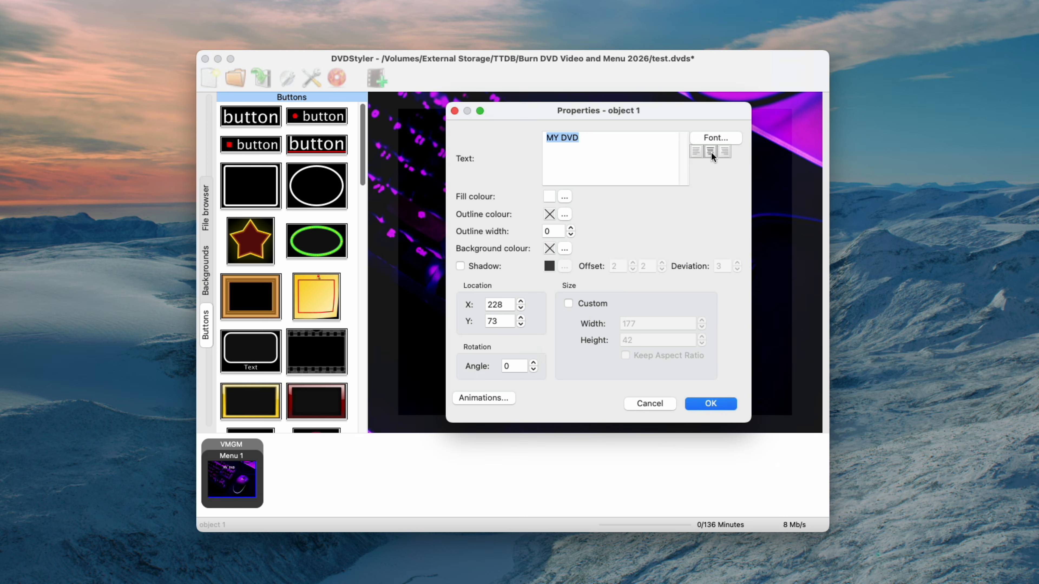
{"action": "left_click", "coordinate": [714, 139]}
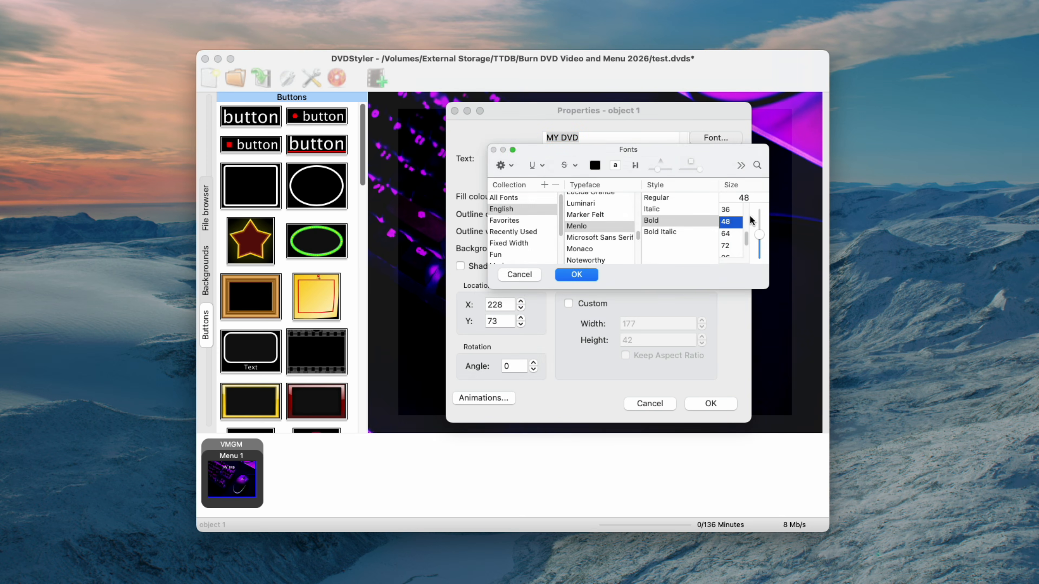
{"action": "left_click", "coordinate": [731, 246]}
{"action": "scroll", "coordinate": [593, 248], "scroll_direction": "down", "scroll_amount": 1}
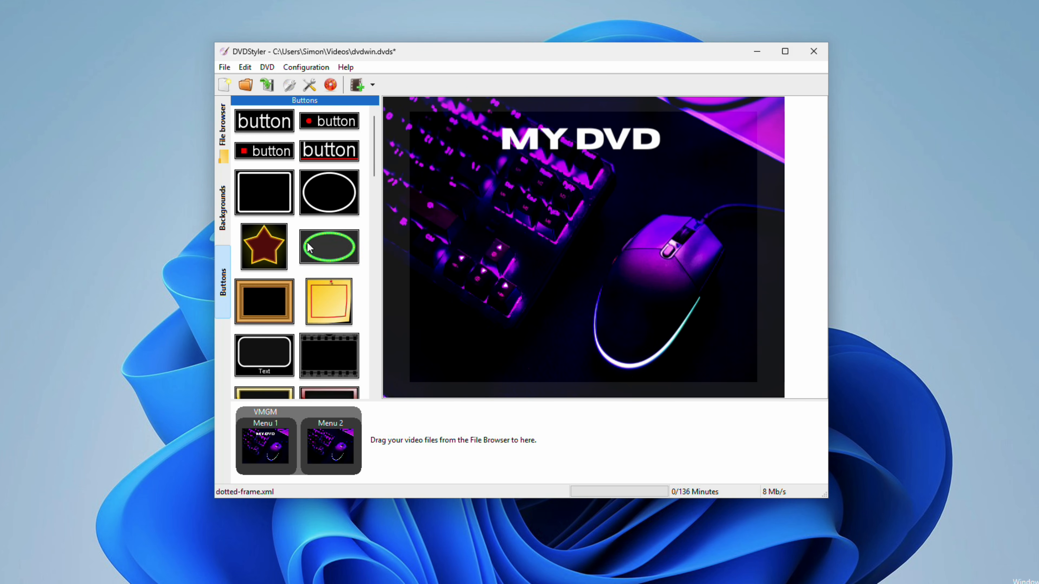
Step: Add a slightly enlarged orange "Play Videos" button below the "MY DVD" title on Menu 1 and place a blue button beneath it
{"action": "scroll", "coordinate": [308, 251], "scroll_direction": "down", "scroll_amount": 6}
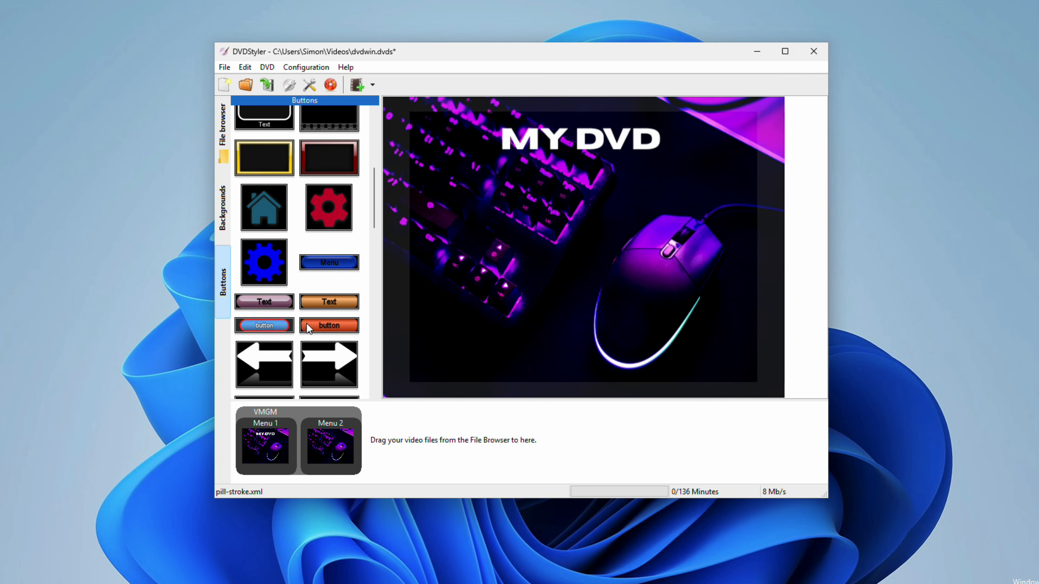
{"action": "left_click_drag", "start_coordinate": [517, 201], "coordinate": [526, 169]}
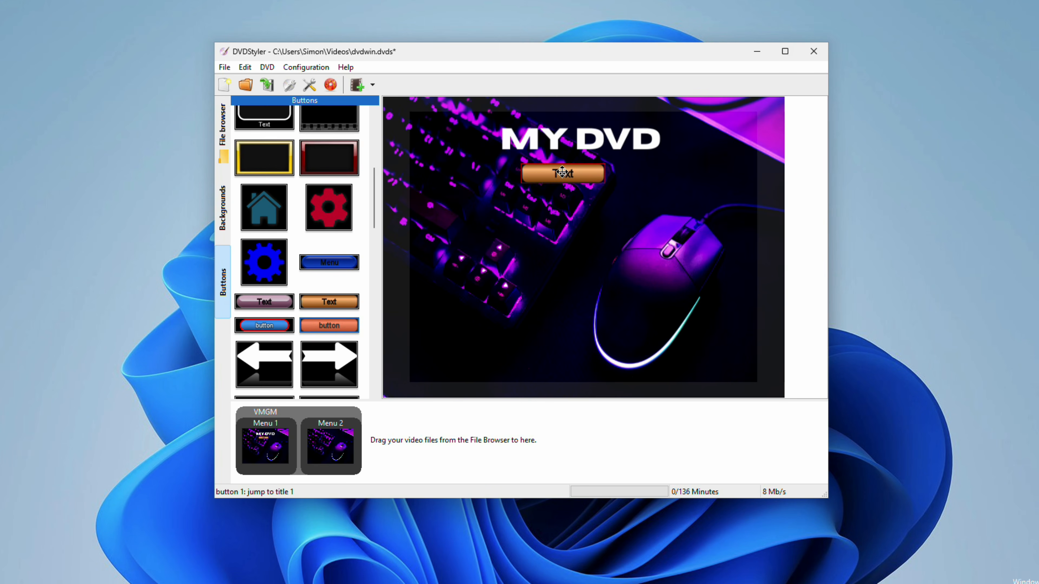
{"action": "double_click", "coordinate": [562, 175]}
{"action": "double_click", "coordinate": [528, 280]}
{"action": "type", "text": "Play Videos"}
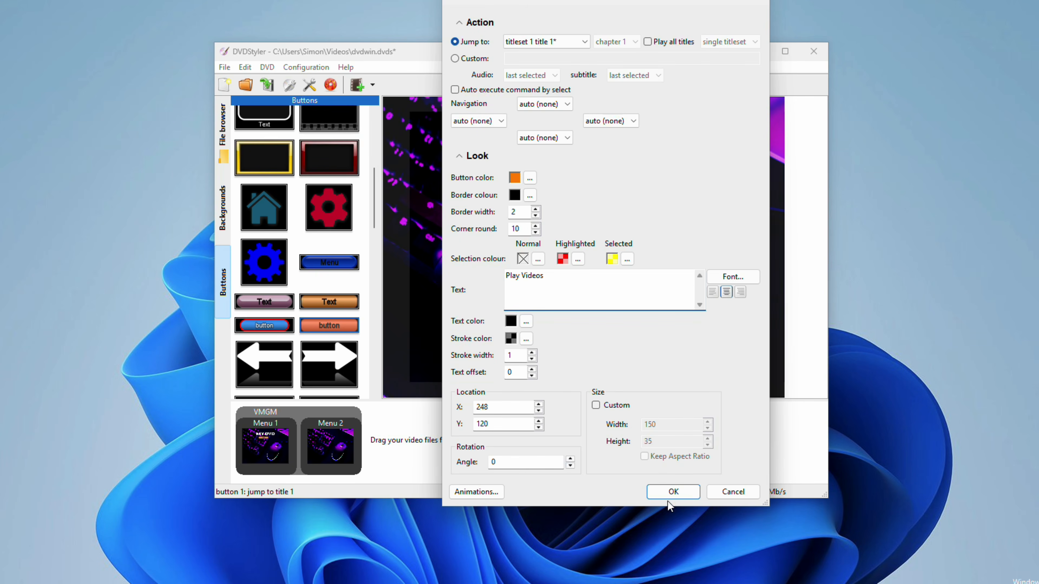
{"action": "left_click", "coordinate": [674, 492]}
{"action": "left_click_drag", "start_coordinate": [605, 181], "coordinate": [613, 189]}
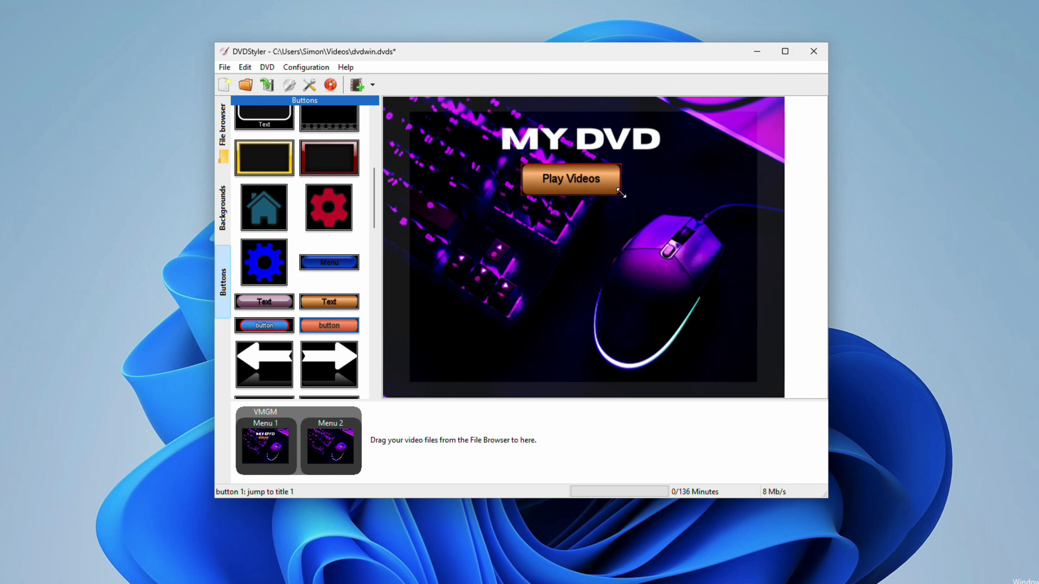
{"action": "left_click_drag", "start_coordinate": [264, 325], "coordinate": [570, 220]}
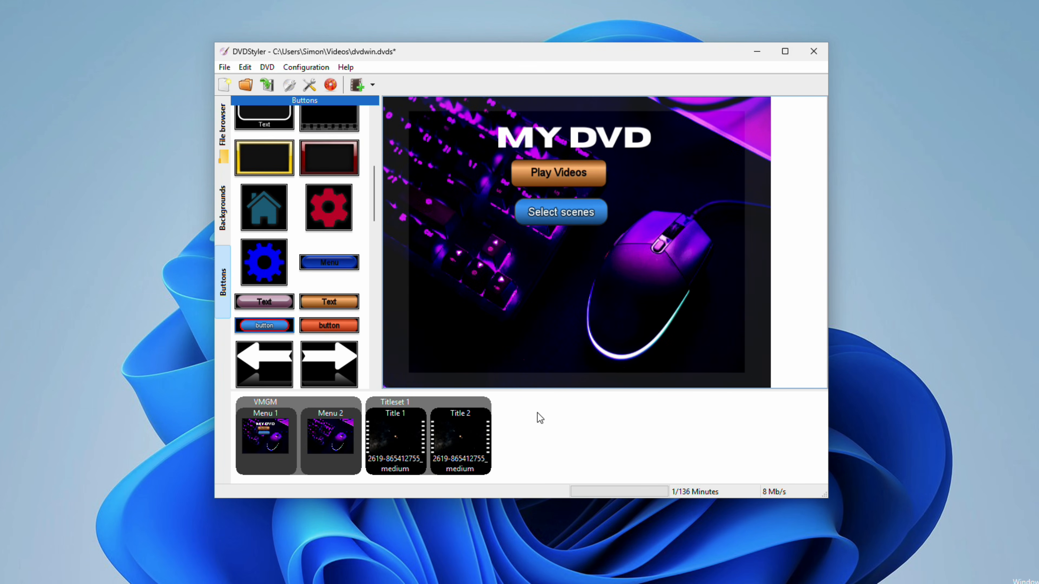
Step: On Menu 2, place a gold-framed and a red-framed video thumbnail button side by side in the upper half
{"action": "left_click", "coordinate": [340, 454]}
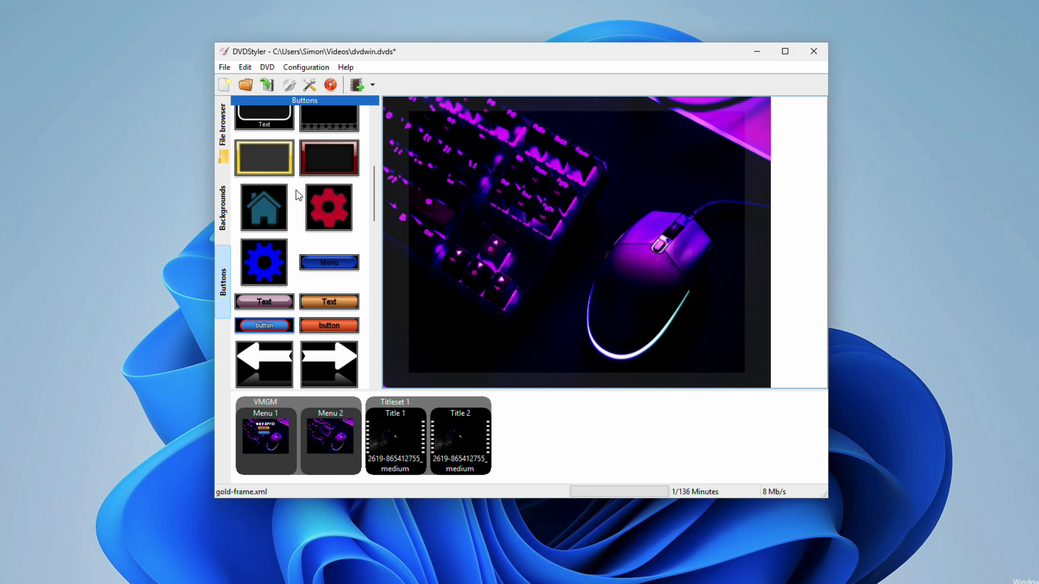
{"action": "scroll", "coordinate": [270, 167], "scroll_direction": "up", "scroll_amount": 3}
{"action": "scroll", "coordinate": [272, 205], "scroll_direction": "down", "scroll_amount": 1}
{"action": "left_click_drag", "start_coordinate": [272, 245], "coordinate": [457, 182]}
{"action": "left_click_drag", "start_coordinate": [504, 217], "coordinate": [458, 184]}
{"action": "left_click_drag", "start_coordinate": [329, 240], "coordinate": [607, 170]}
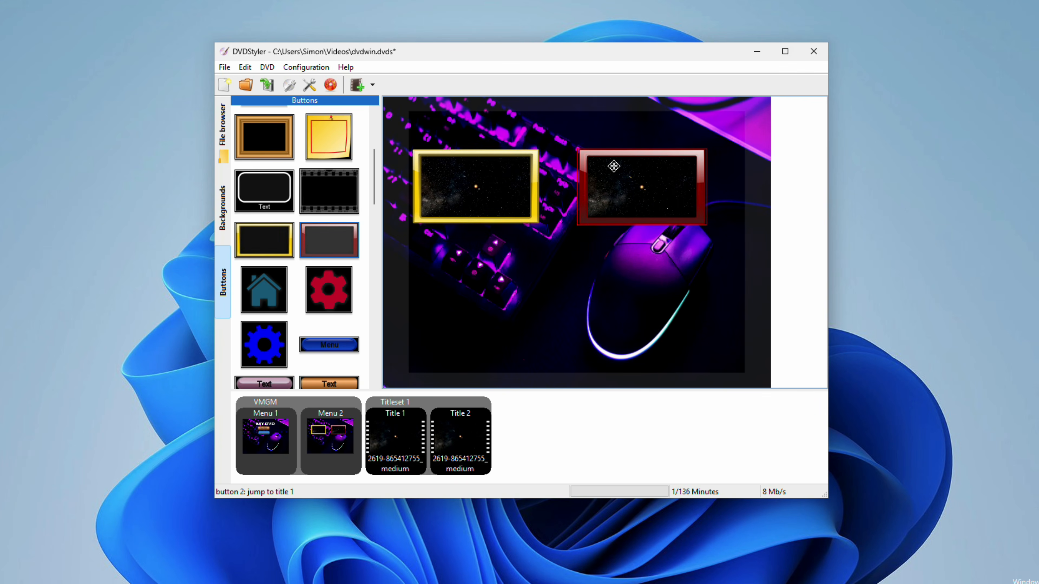
Step: Add a purple pill button labelled "Video 1" below the gold-framed thumbnail
{"action": "scroll", "coordinate": [287, 348], "scroll_direction": "down", "scroll_amount": 1}
{"action": "left_click_drag", "start_coordinate": [265, 370], "coordinate": [470, 239]}
{"action": "double_click", "coordinate": [475, 246]}
{"action": "double_click", "coordinate": [500, 249]}
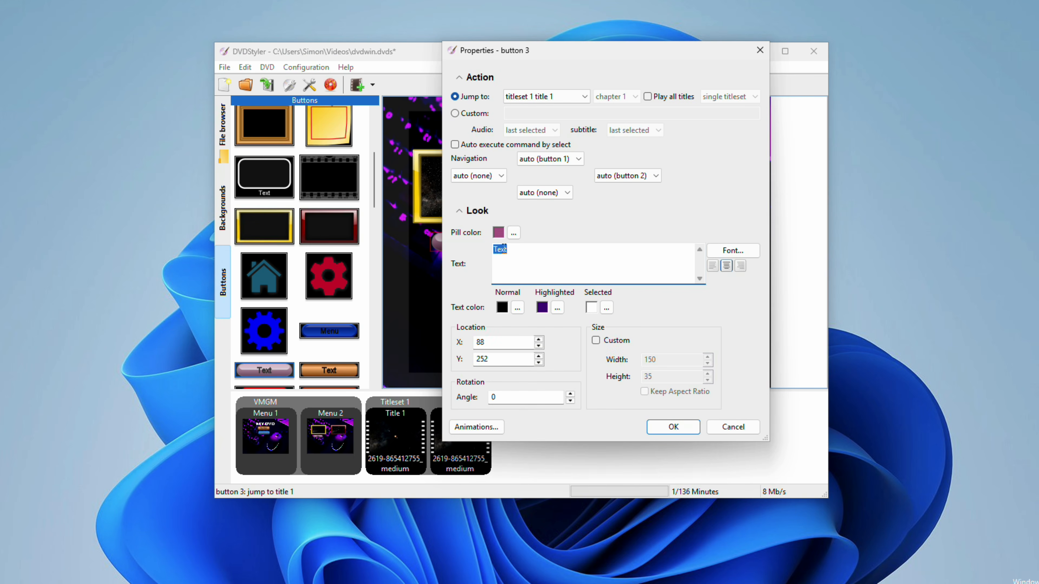
{"action": "type", "text": "Video 1"}
{"action": "left_click", "coordinate": [671, 427]}
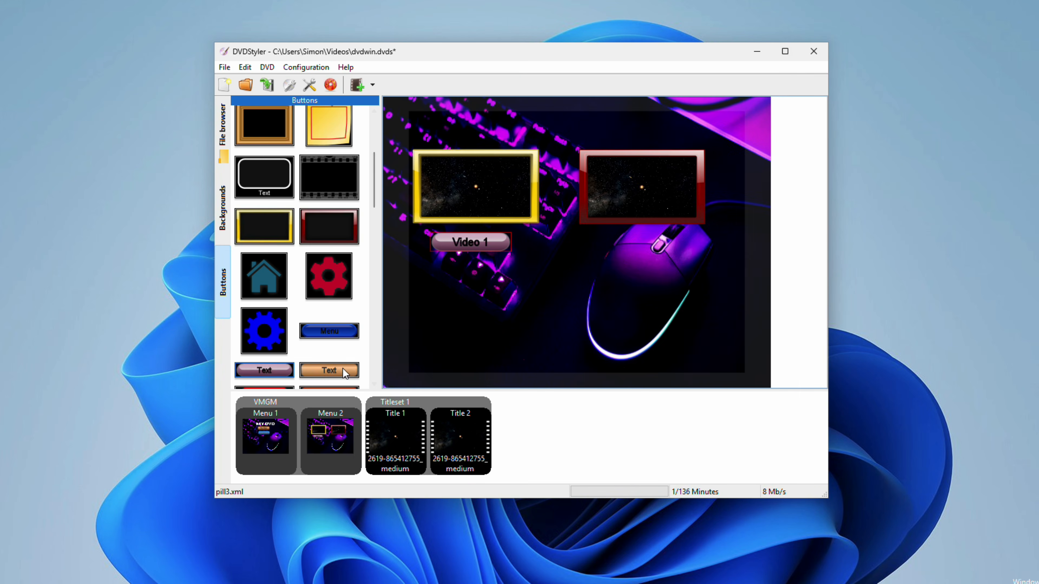
Step: Add an orange pill button labelled "Video 2" below the red-framed thumbnail
{"action": "left_click_drag", "start_coordinate": [342, 368], "coordinate": [628, 249]}
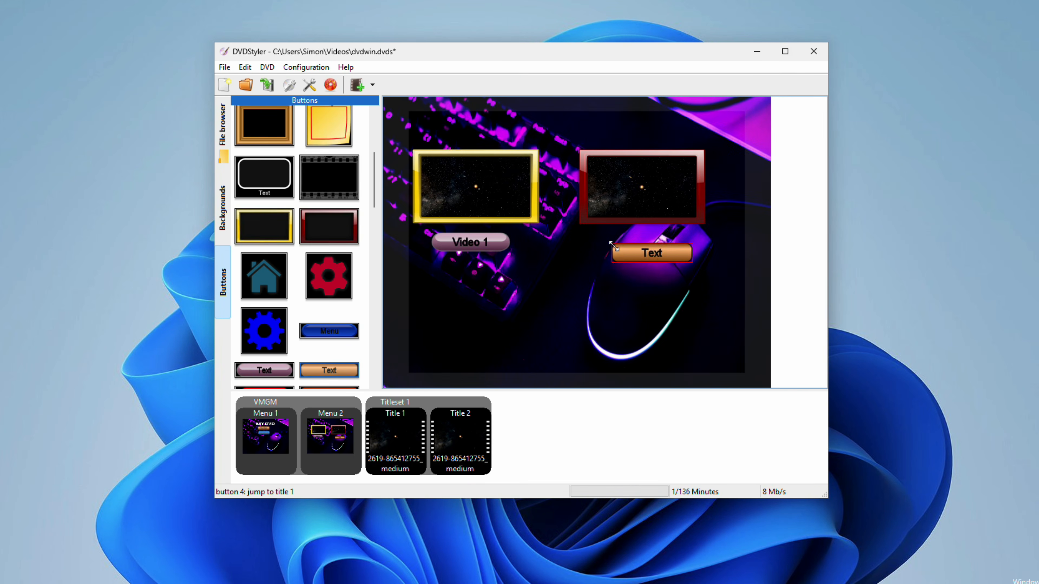
{"action": "double_click", "coordinate": [640, 244]}
{"action": "double_click", "coordinate": [574, 250]}
{"action": "type", "text": "Video 2"}
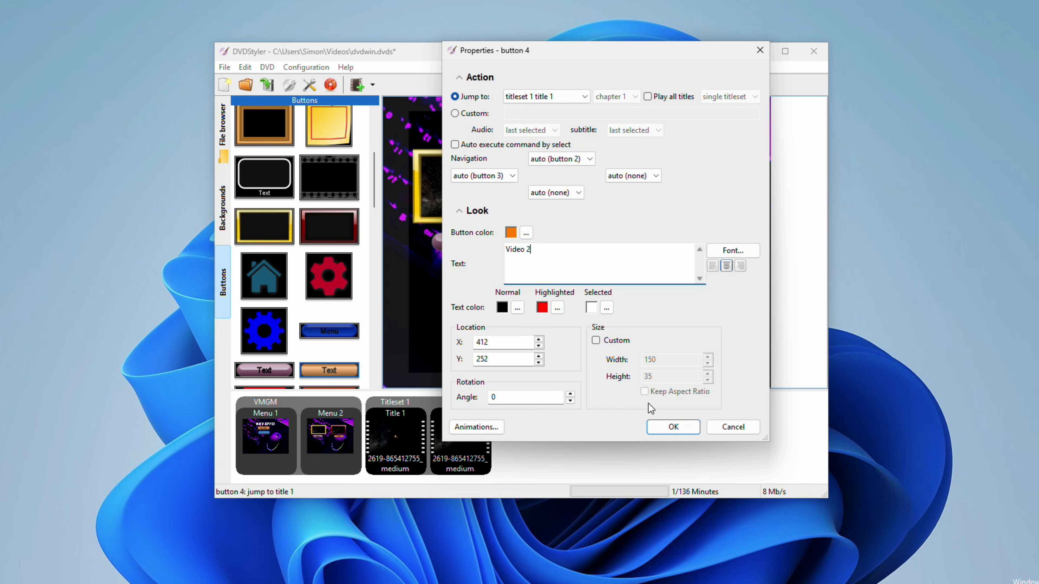
{"action": "left_click", "coordinate": [673, 427]}
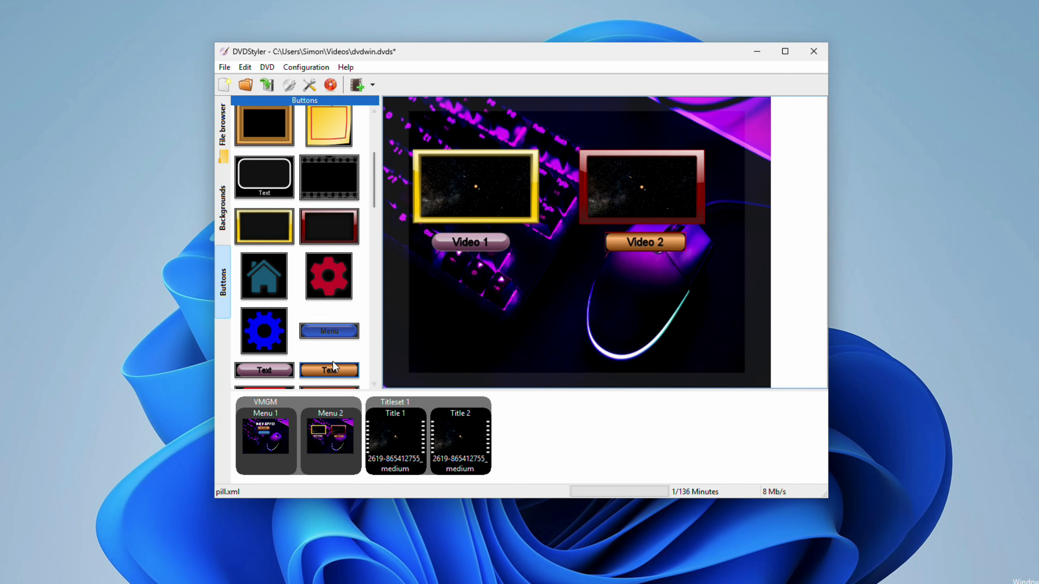
{"action": "scroll", "coordinate": [265, 288], "scroll_direction": "down", "scroll_amount": 3}
{"action": "scroll", "coordinate": [335, 276], "scroll_direction": "down", "scroll_amount": 10}
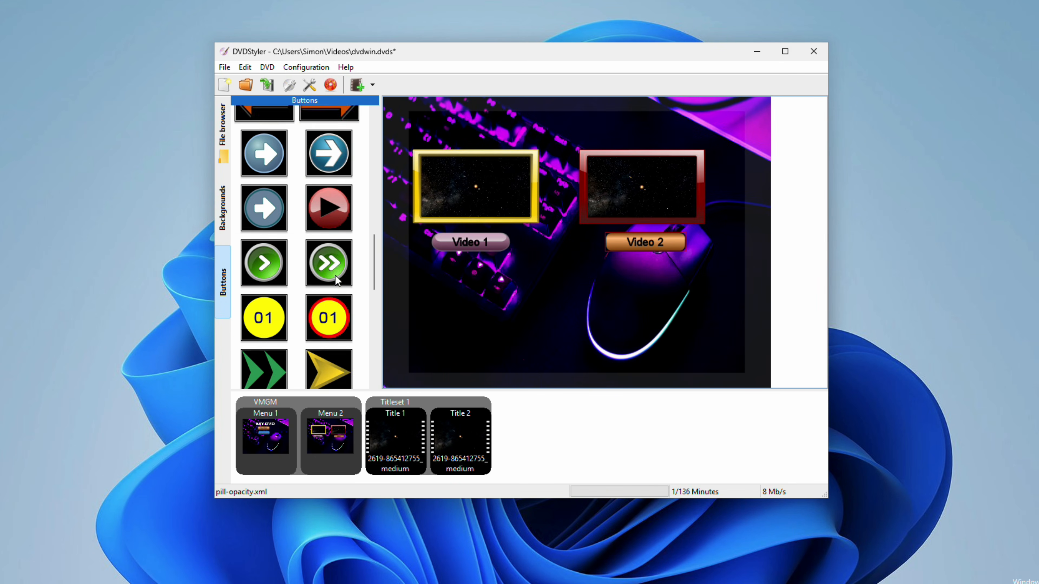
{"action": "scroll", "coordinate": [319, 294], "scroll_direction": "up", "scroll_amount": 5}
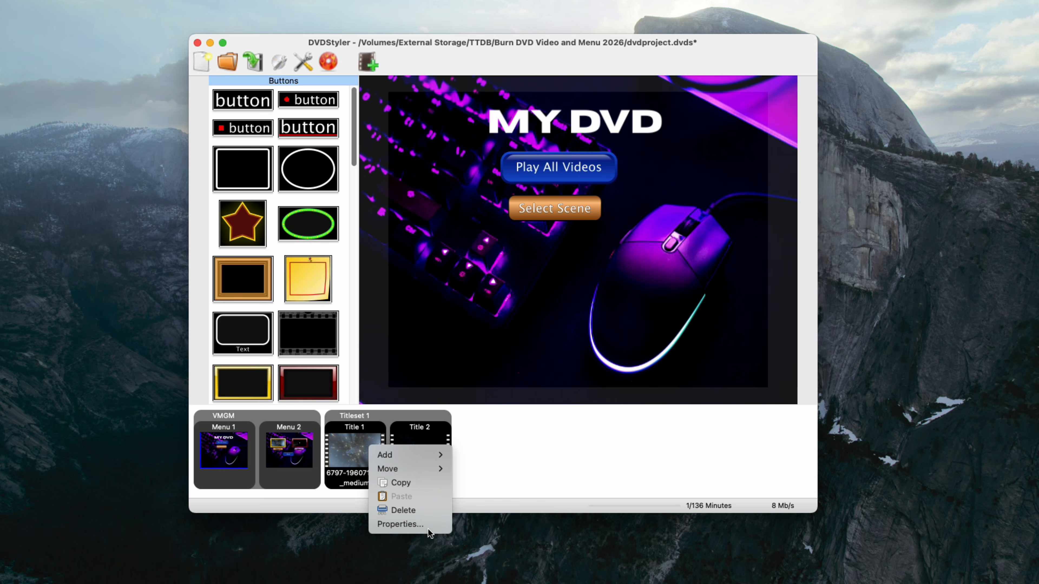
Step: Choose NTSC 720x480 as the video format in the properties of Title 1
{"action": "left_click", "coordinate": [428, 529]}
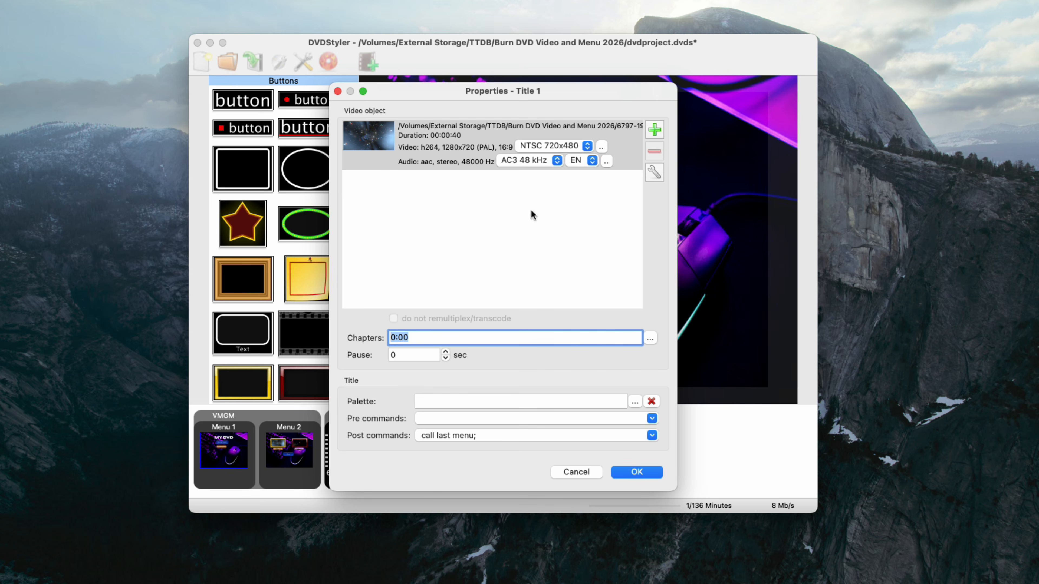
{"action": "left_click", "coordinate": [591, 160]}
{"action": "left_click", "coordinate": [588, 159]}
{"action": "left_click", "coordinate": [585, 149]}
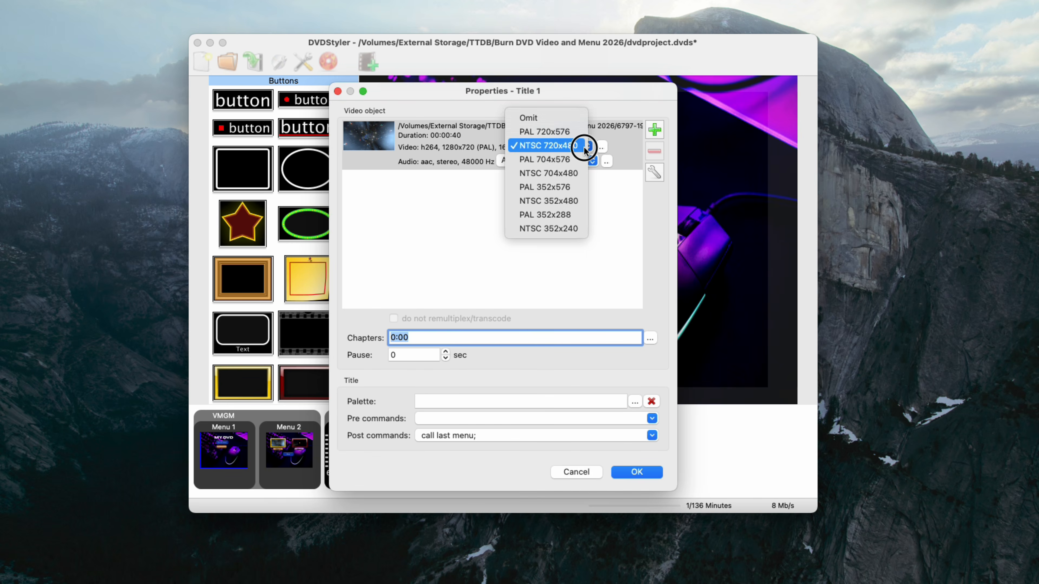
{"action": "left_click", "coordinate": [584, 147]}
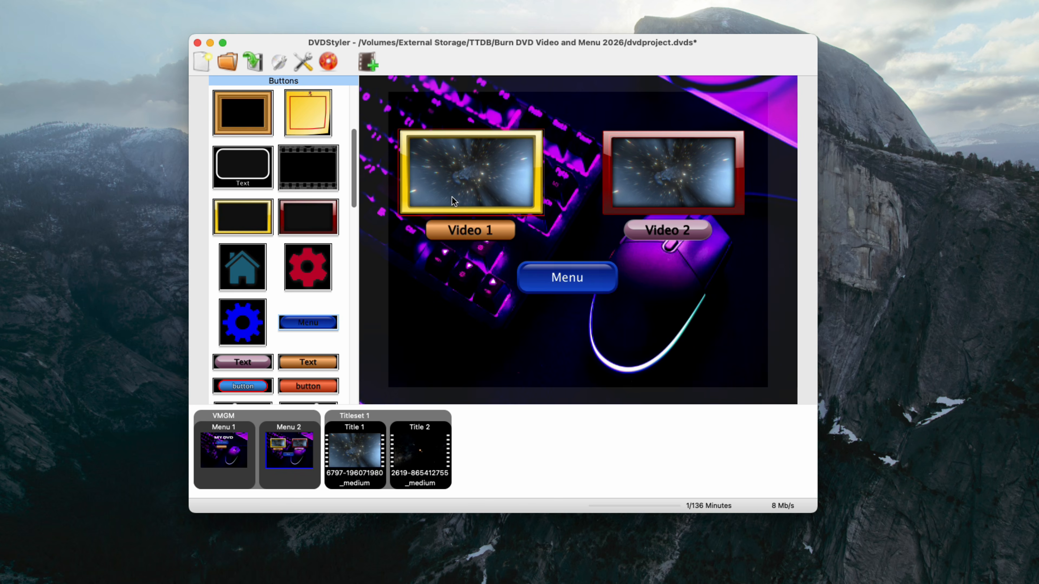
Step: Set the gold-framed thumbnail above "Video 1" on Menu 2 to jump to titleset 1 title 1
{"action": "left_click", "coordinate": [456, 231]}
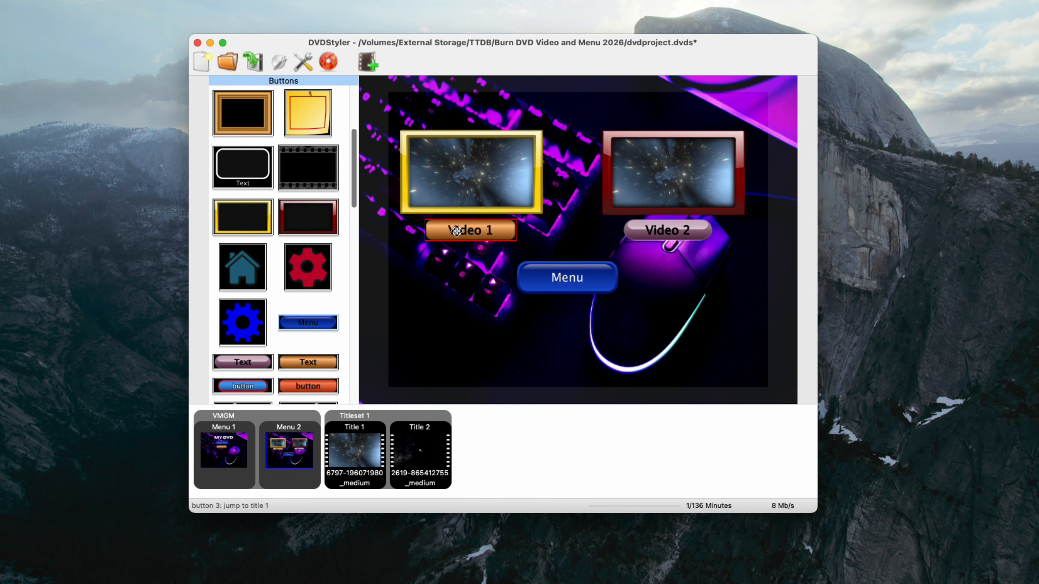
{"action": "left_click", "coordinate": [457, 182]}
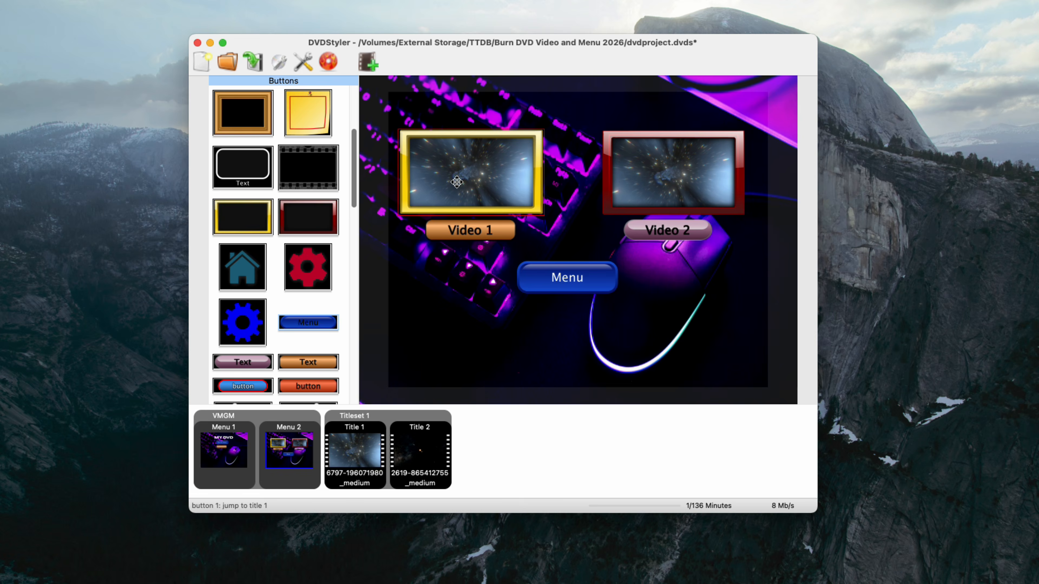
{"action": "right_click", "coordinate": [457, 182]}
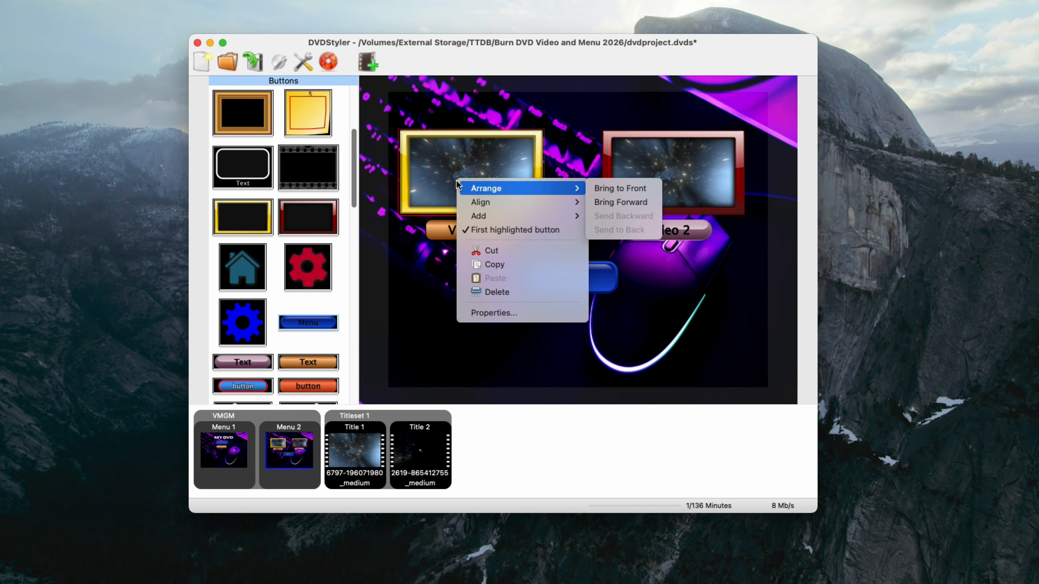
{"action": "left_click", "coordinate": [503, 309]}
{"action": "left_click", "coordinate": [537, 65]}
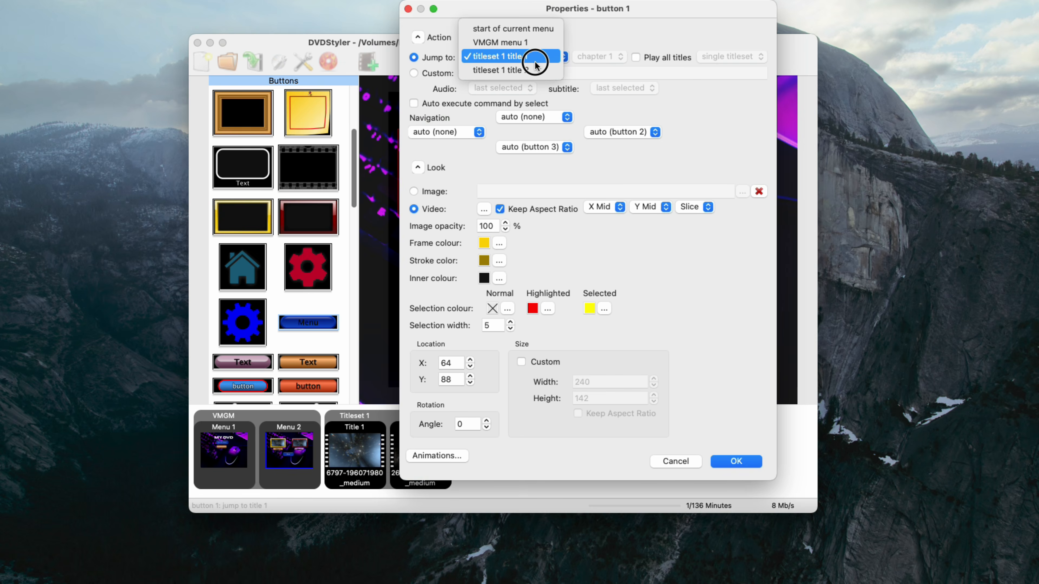
Step: Set the red-framed thumbnail above "Video 2" to jump to titleset 1 title 2
{"action": "right_click", "coordinate": [685, 183]}
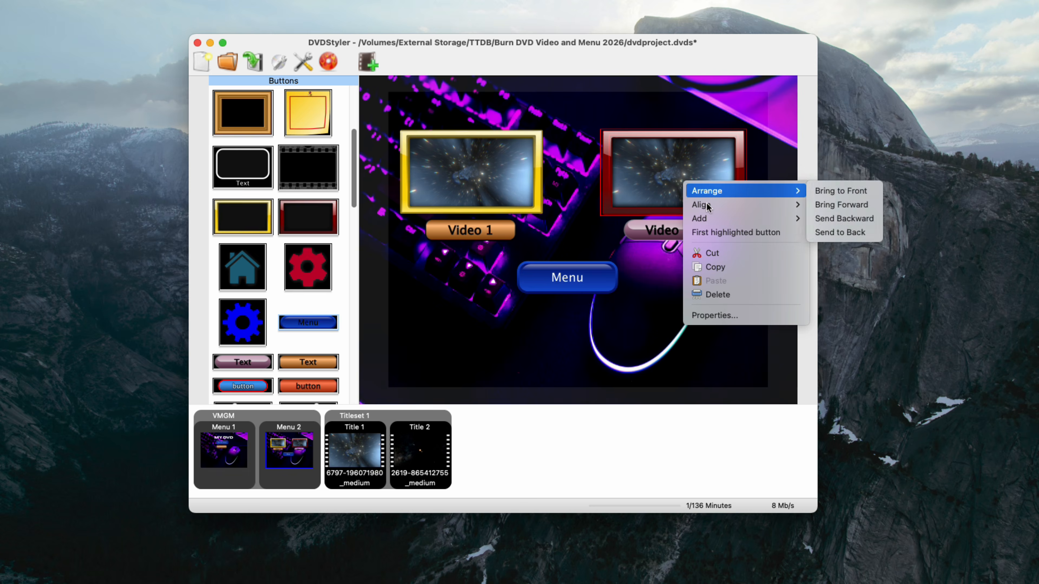
{"action": "left_click", "coordinate": [736, 316]}
{"action": "left_click", "coordinate": [563, 56]}
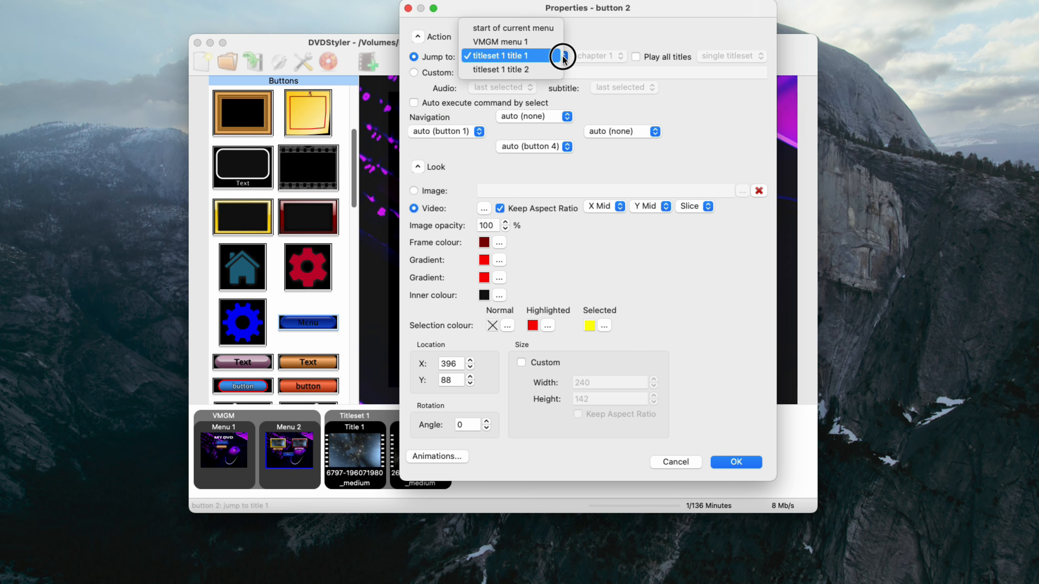
{"action": "left_click", "coordinate": [557, 68]}
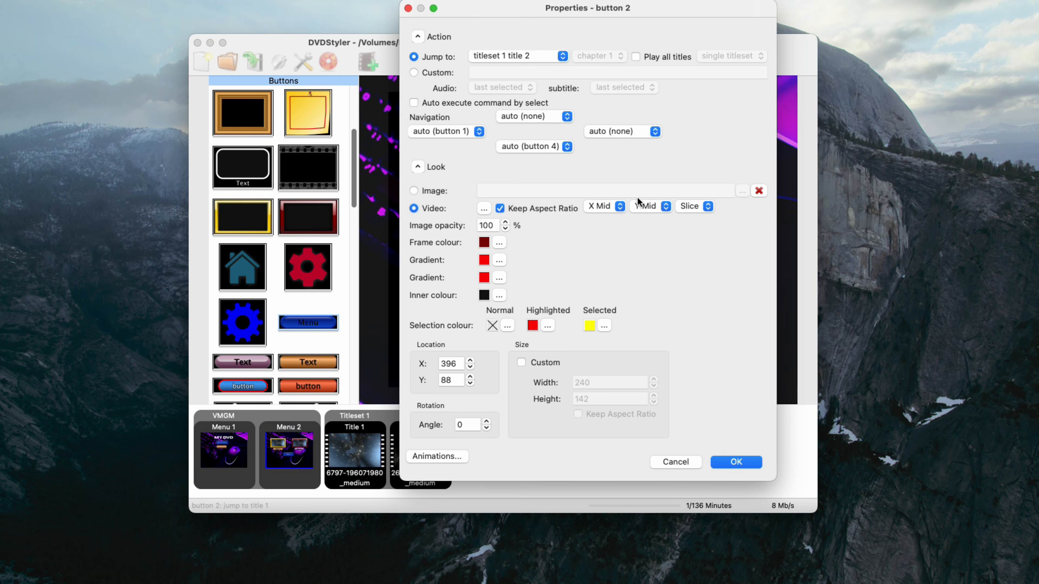
{"action": "left_click", "coordinate": [736, 462]}
Step: Set the blue "Menu" button on Menu 2 to jump to VMGM menu 1
{"action": "left_click", "coordinate": [572, 280]}
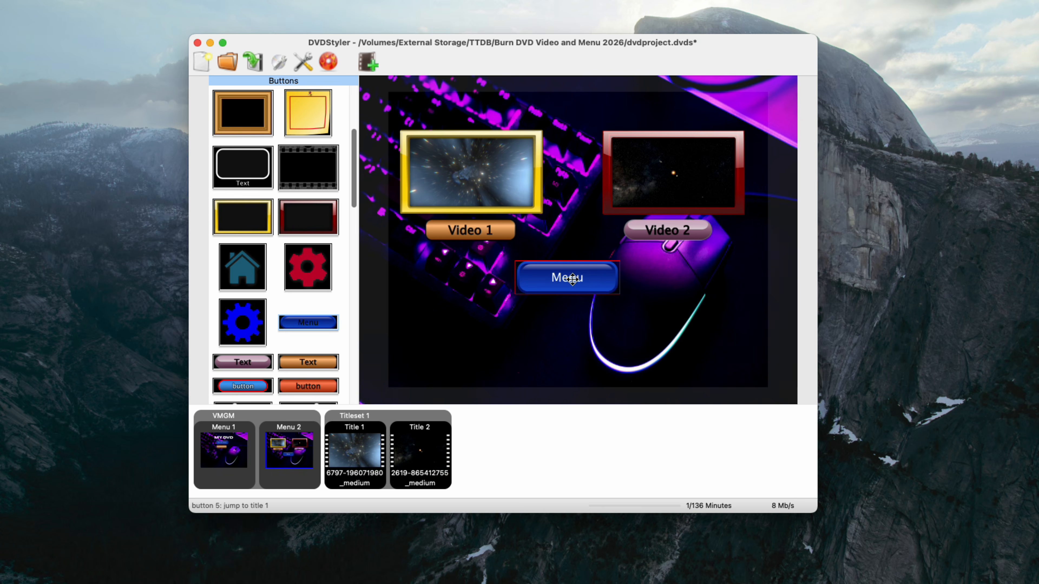
{"action": "right_click", "coordinate": [572, 280]}
{"action": "left_click", "coordinate": [642, 415]}
{"action": "left_click", "coordinate": [499, 71]}
{"action": "left_click", "coordinate": [505, 56]}
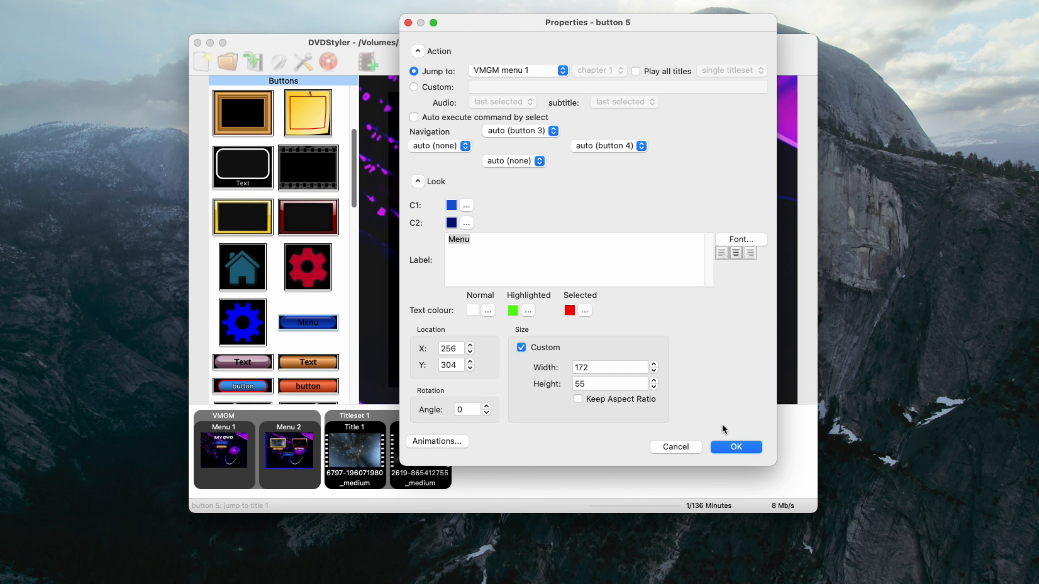
{"action": "left_click", "coordinate": [736, 447]}
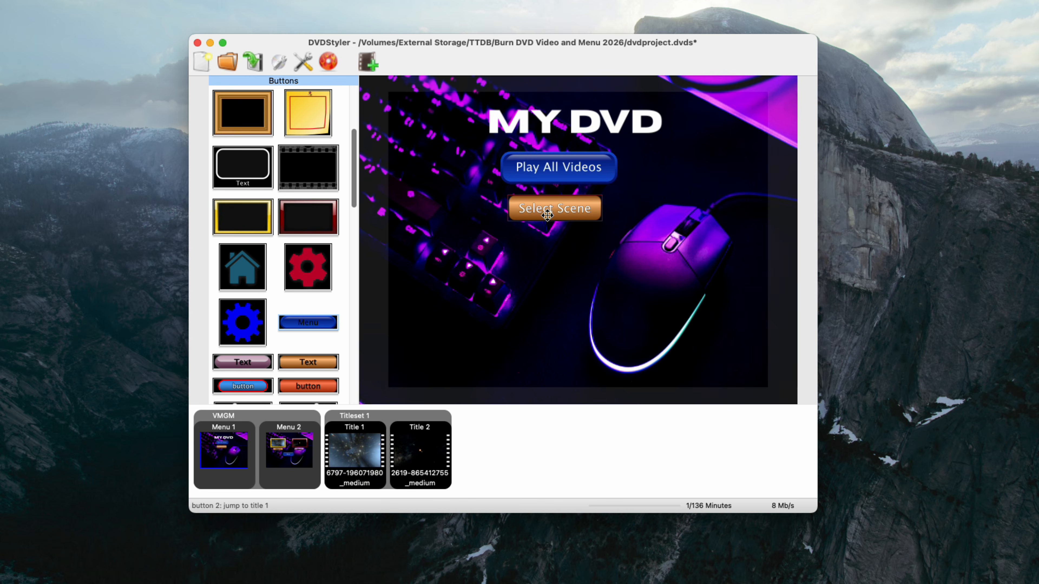
Step: Set the "Select Scene" button on Menu 1 to jump to VMGM menu 2
{"action": "right_click", "coordinate": [547, 213]}
{"action": "left_click", "coordinate": [570, 346]}
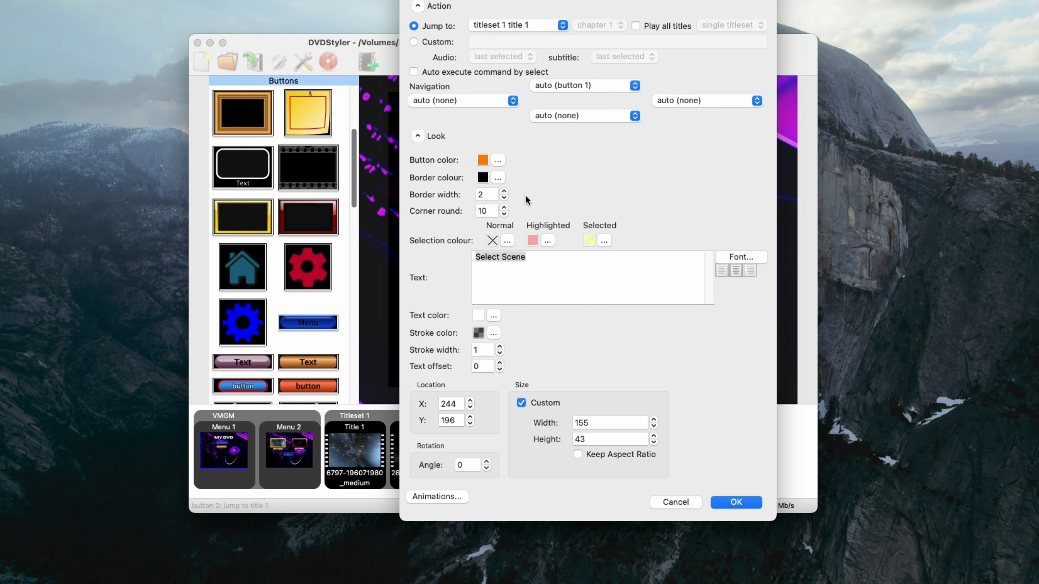
{"action": "left_click", "coordinate": [520, 29]}
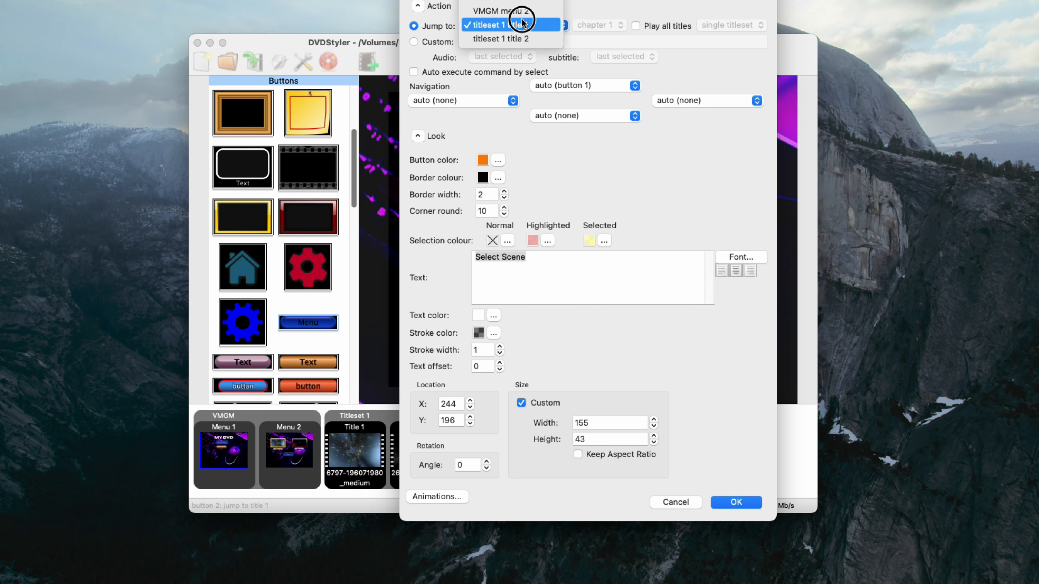
{"action": "left_click", "coordinate": [522, 15]}
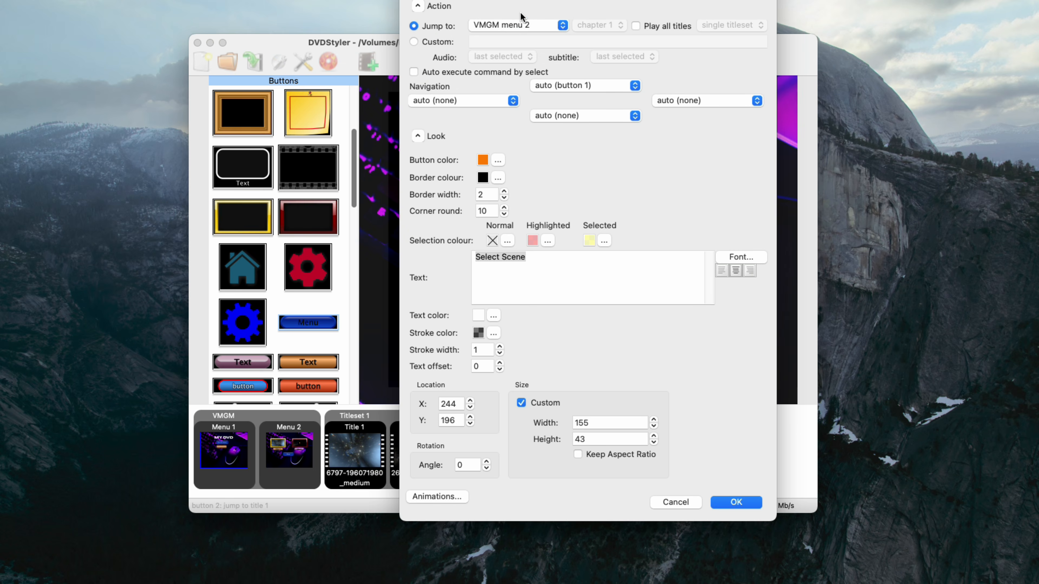
{"action": "left_click", "coordinate": [736, 502]}
Step: Set the "Play All Videos" button on Menu 1 to play all titles from all titlesets, starting at titleset 1 title 1
{"action": "right_click", "coordinate": [601, 182]}
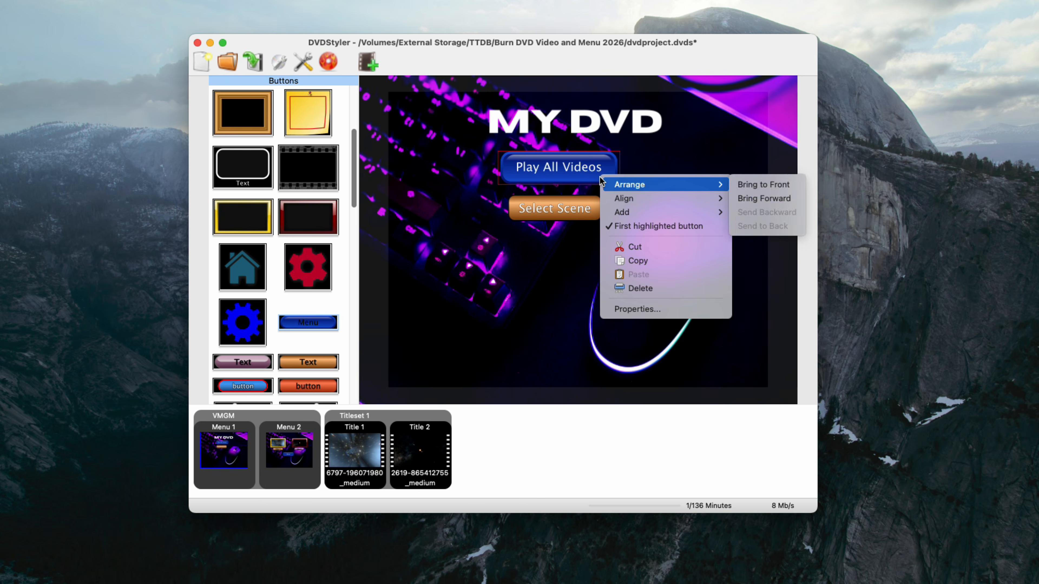
{"action": "left_click", "coordinate": [637, 309]}
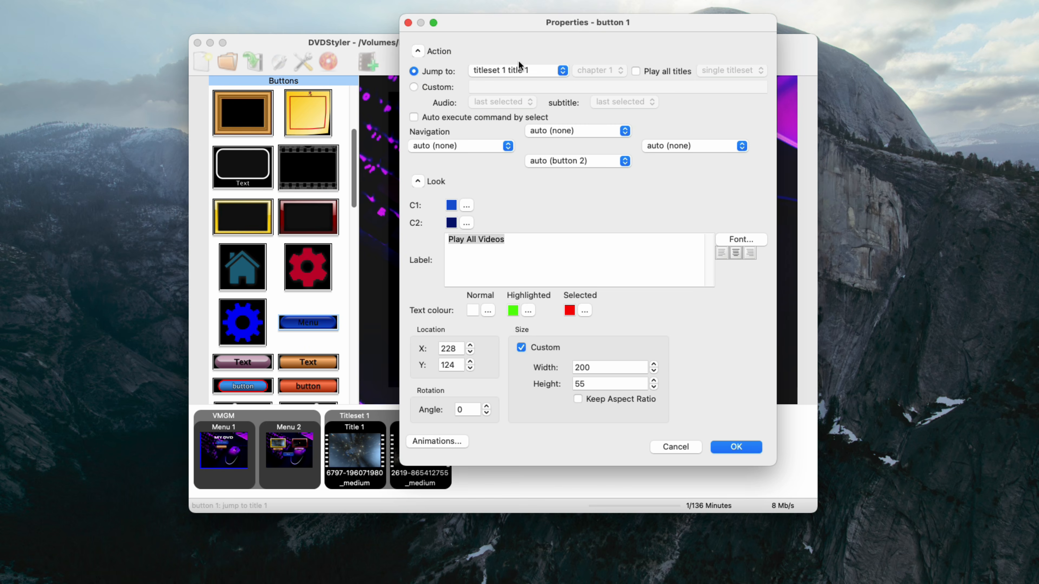
{"action": "left_click", "coordinate": [528, 75]}
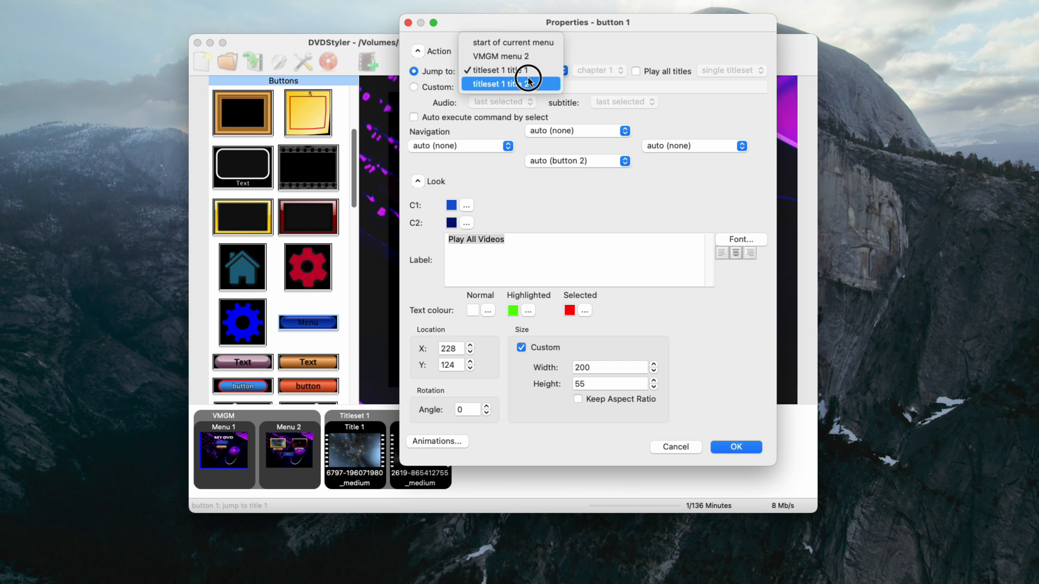
{"action": "left_click", "coordinate": [692, 45]}
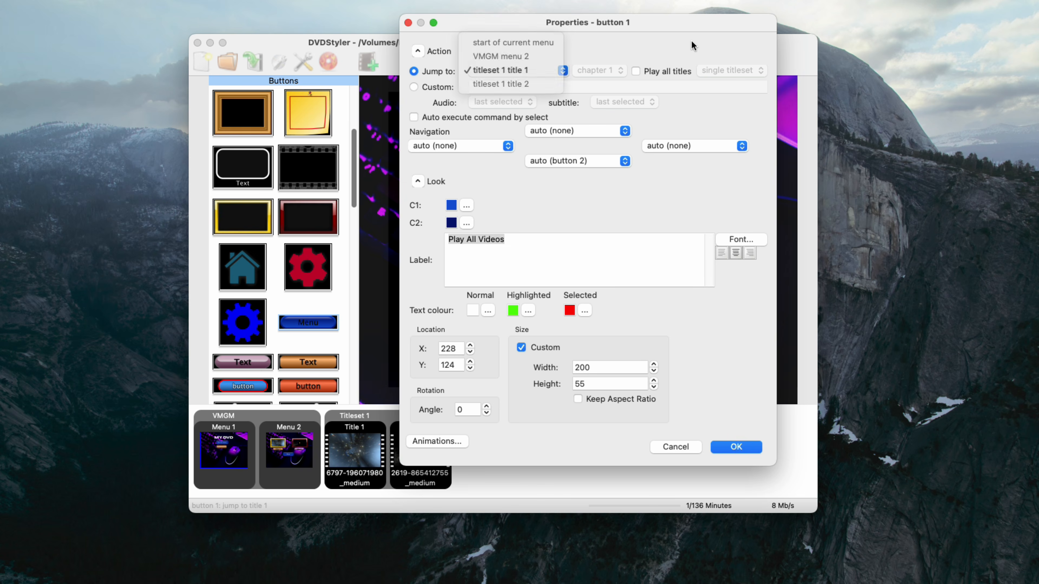
{"action": "left_click", "coordinate": [660, 72]}
{"action": "left_click", "coordinate": [741, 71]}
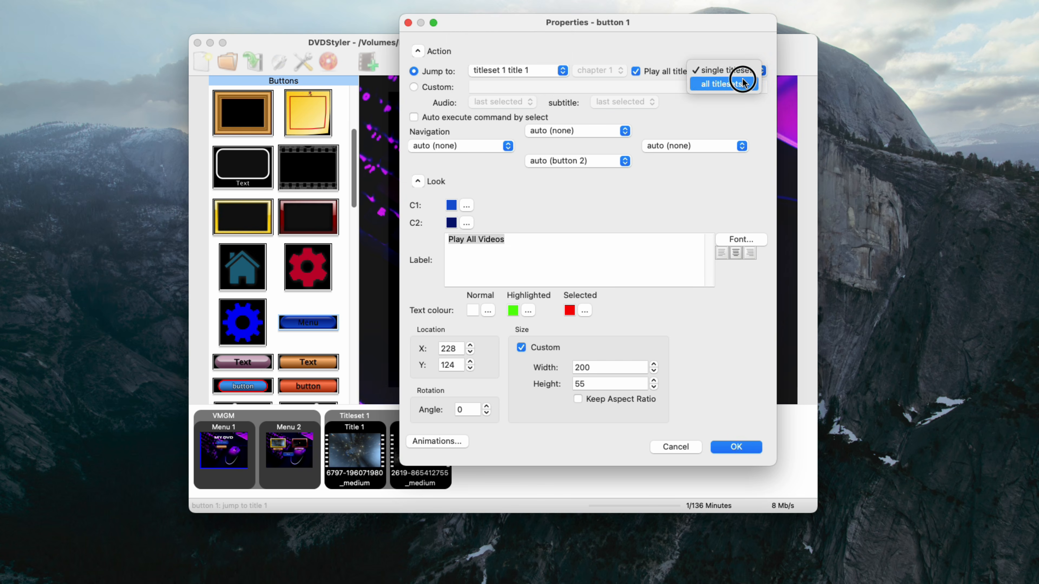
{"action": "left_click", "coordinate": [742, 83]}
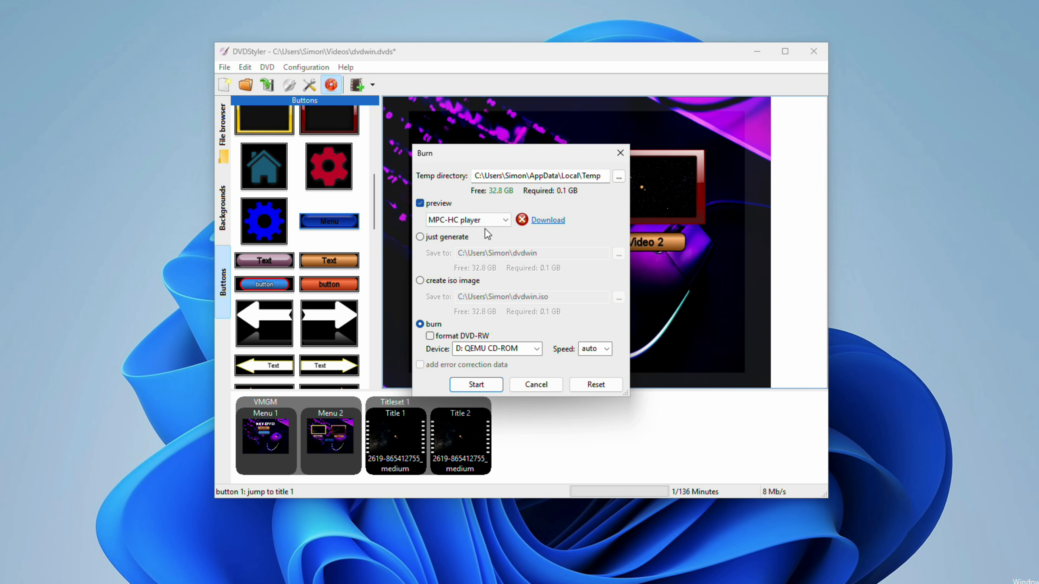
Step: Choose VLC media player as the burn preview player and open its download page
{"action": "left_click", "coordinate": [468, 220]}
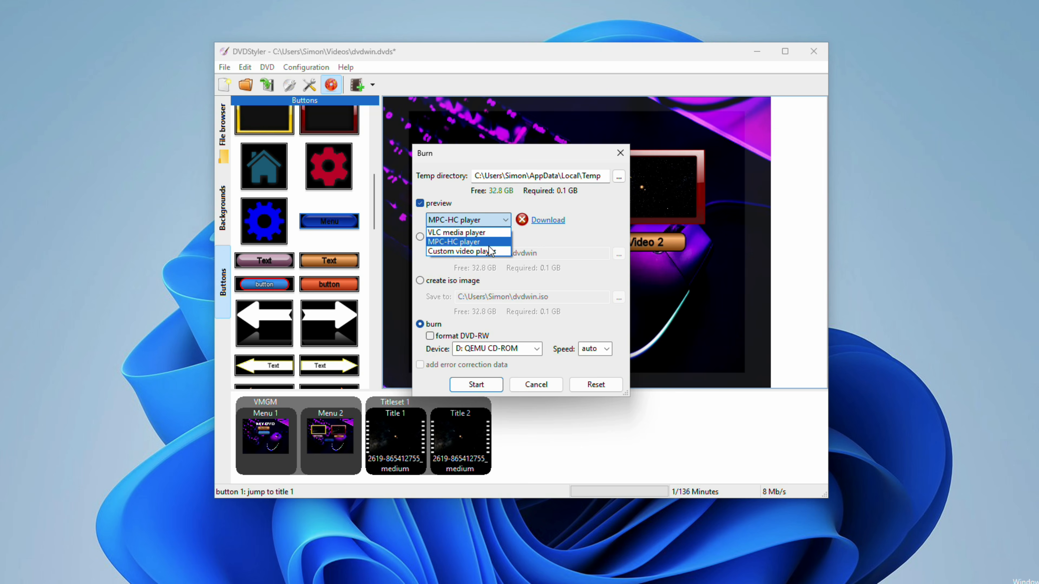
{"action": "left_click", "coordinate": [490, 251]}
{"action": "left_click", "coordinate": [485, 221]}
{"action": "left_click", "coordinate": [487, 232]}
{"action": "left_click", "coordinate": [545, 223]}
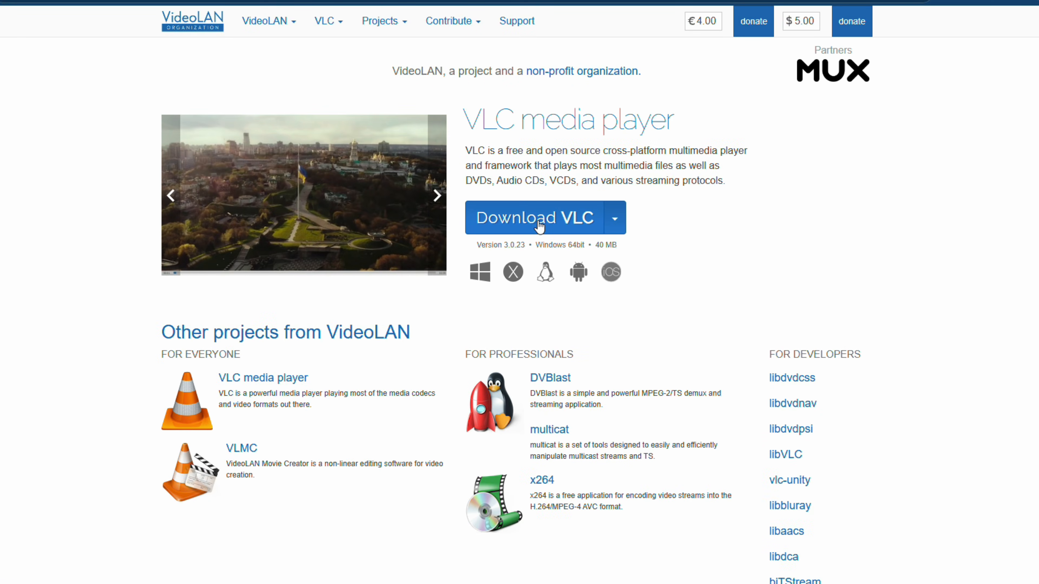
Step: Download VLC 3.0.23 for Windows 64-bit and advance its setup wizard past the license agreement
{"action": "left_click", "coordinate": [529, 223]}
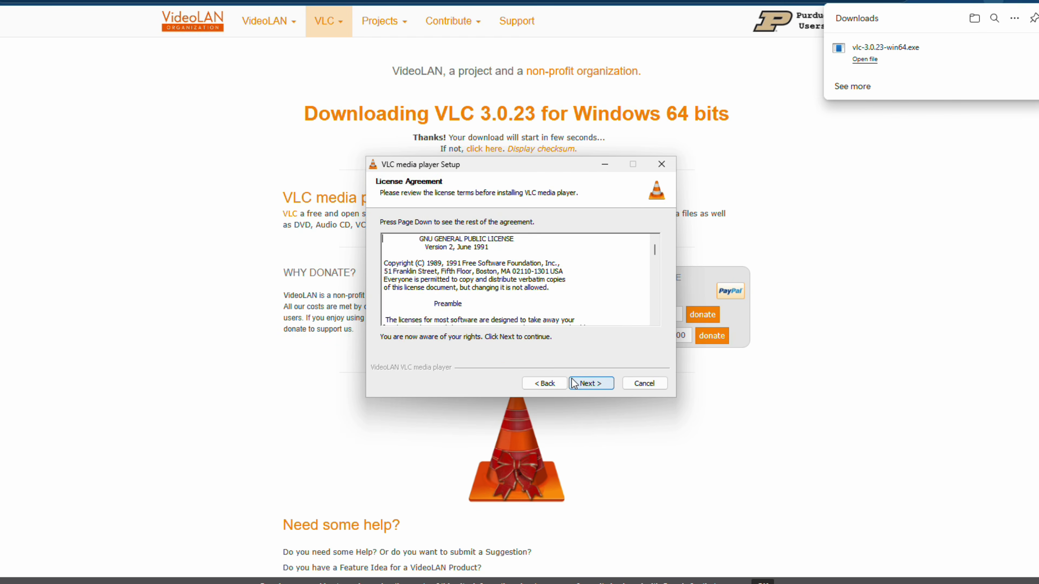
{"action": "left_click", "coordinate": [573, 384]}
{"action": "left_click", "coordinate": [573, 383]}
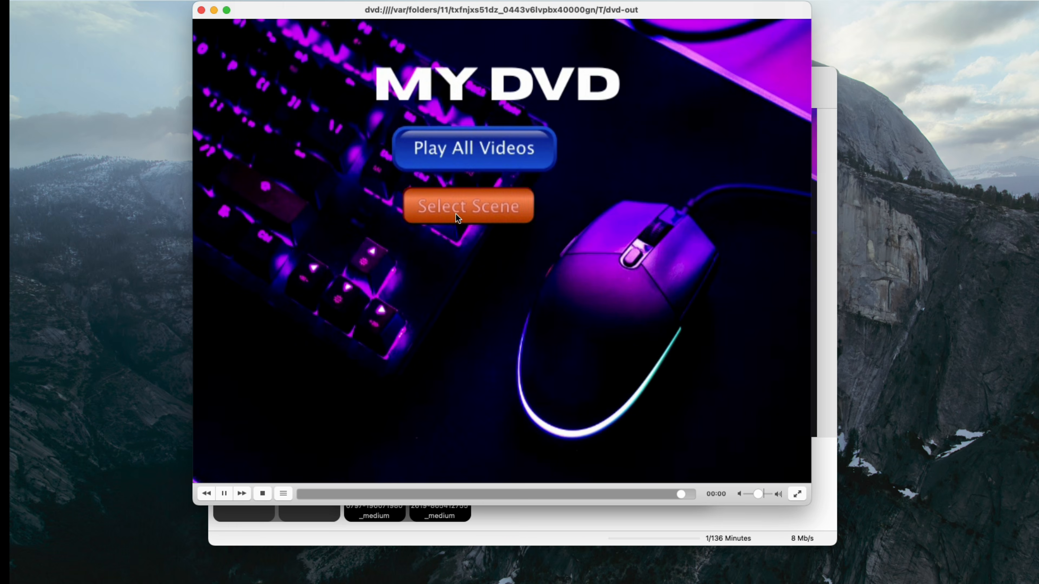
Step: Test the DVD preview by opening the scene menu, playing Video 1 to its end, returning to the main menu and playing all videos
{"action": "left_click", "coordinate": [455, 213]}
{"action": "left_click", "coordinate": [376, 239]}
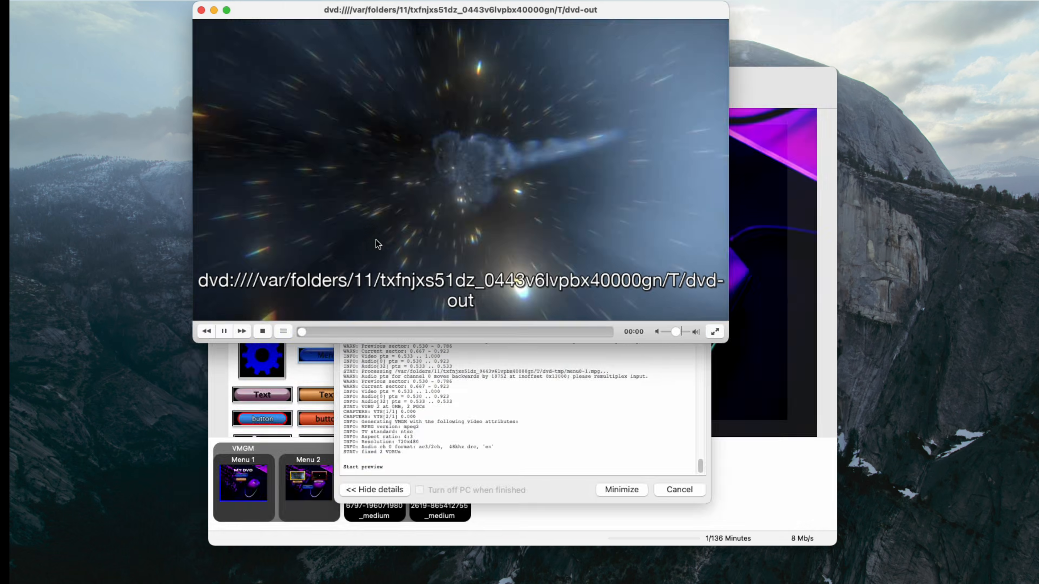
{"action": "left_click", "coordinate": [598, 332]}
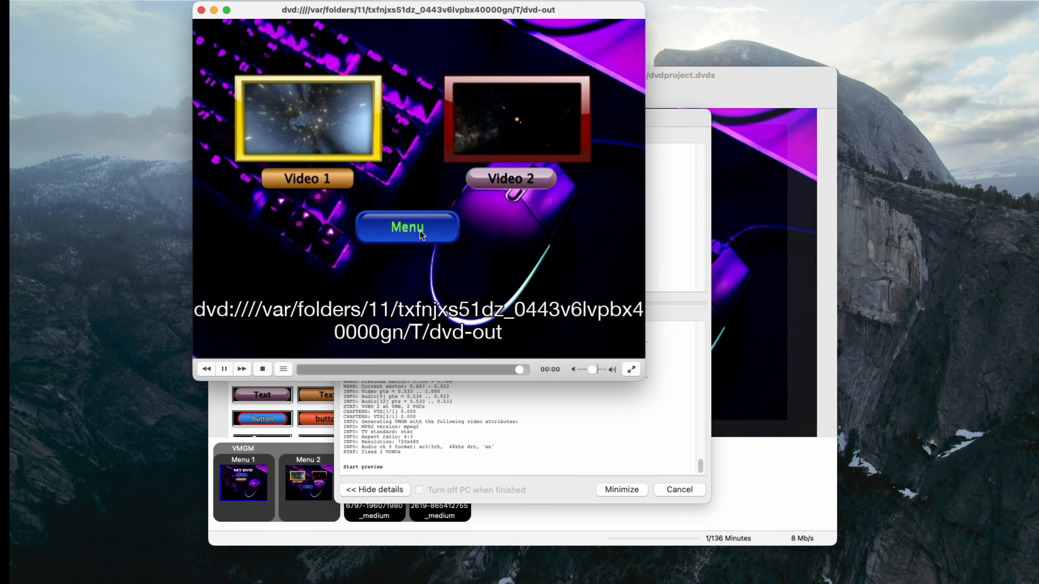
{"action": "left_click", "coordinate": [410, 231]}
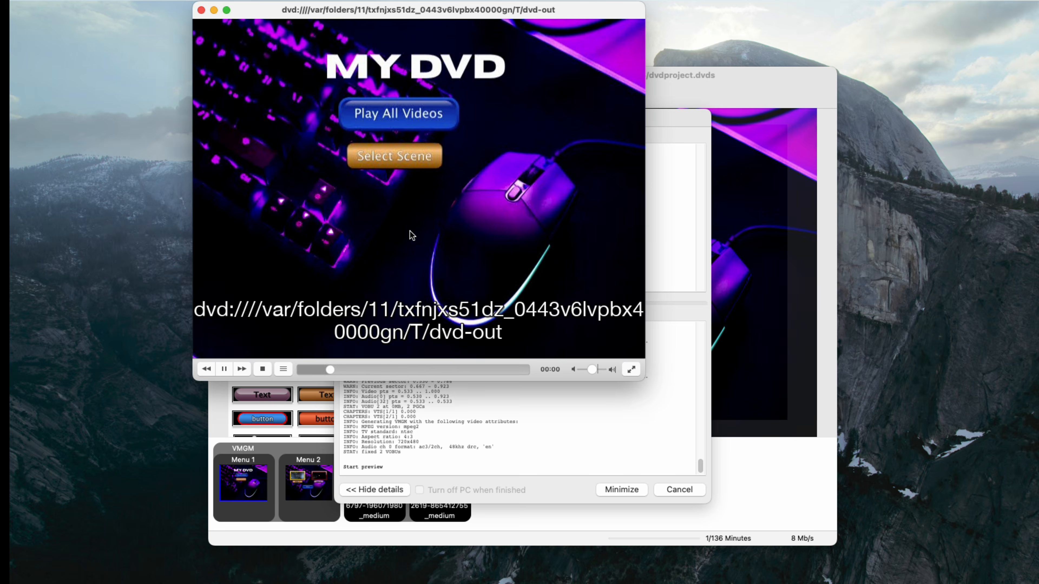
{"action": "left_click", "coordinate": [400, 122]}
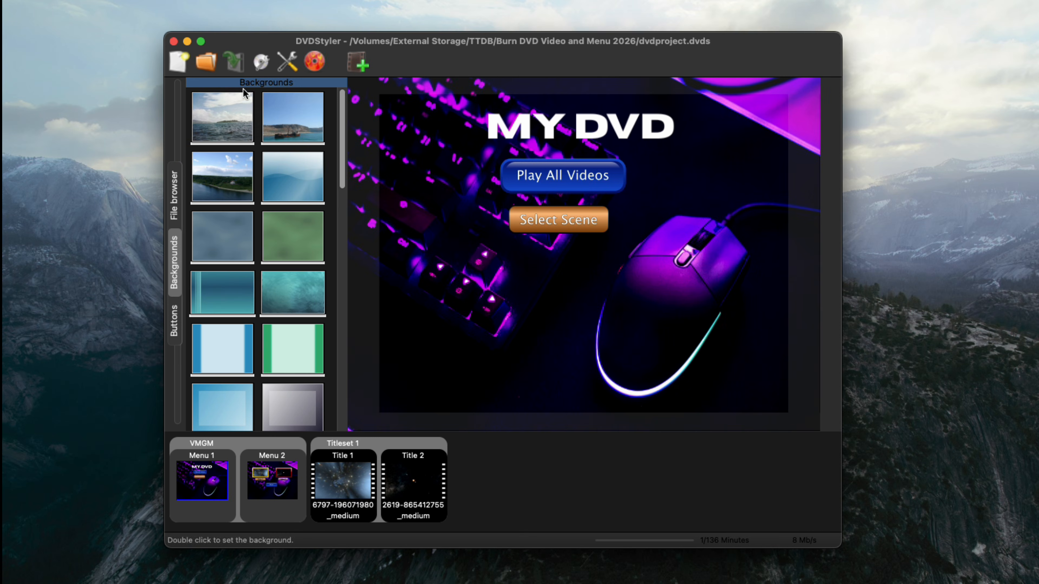
Step: Choose burning to disc with the ATAPI DVD A DH16 drive as the device, and start the DVD burn
{"action": "left_click", "coordinate": [318, 62]}
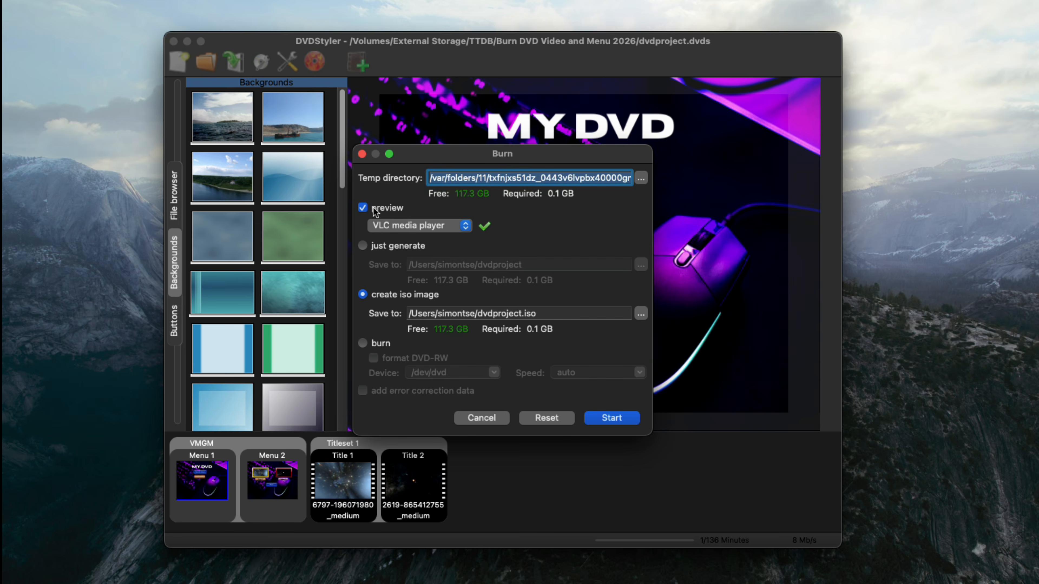
{"action": "left_click", "coordinate": [386, 344]}
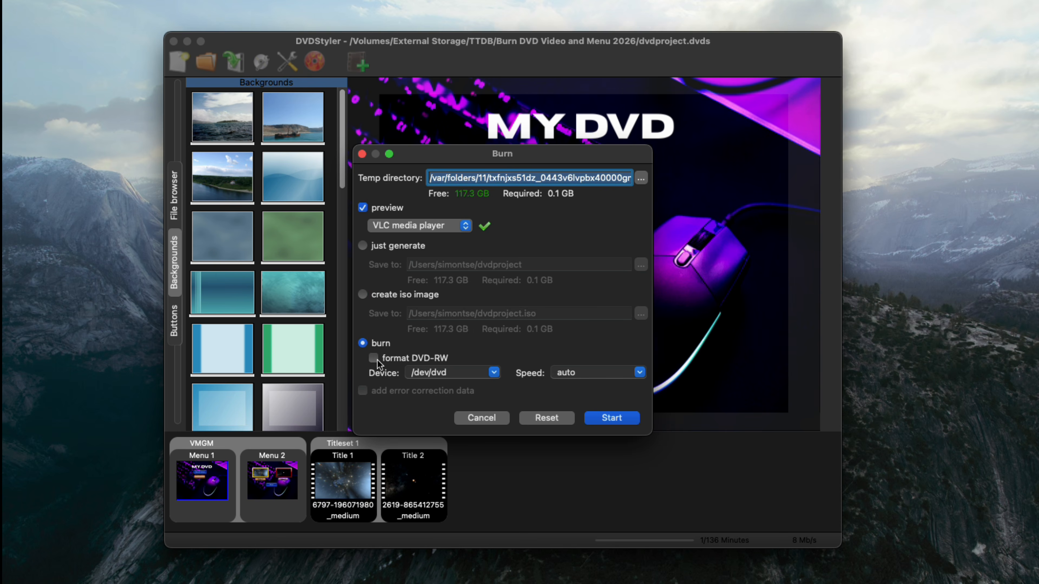
{"action": "left_click", "coordinate": [413, 378]}
{"action": "left_click", "coordinate": [494, 373]}
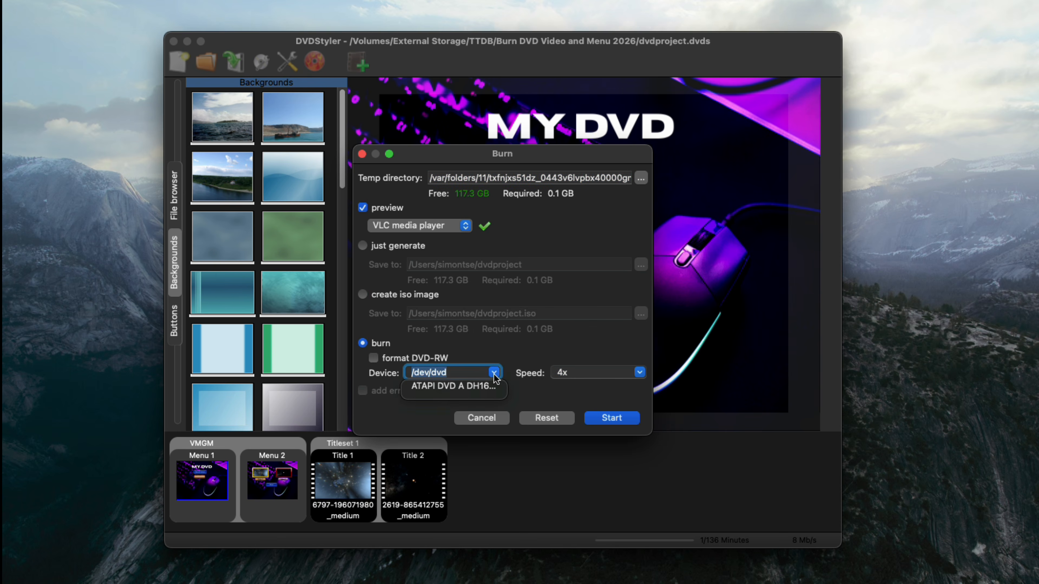
{"action": "left_click", "coordinate": [487, 386]}
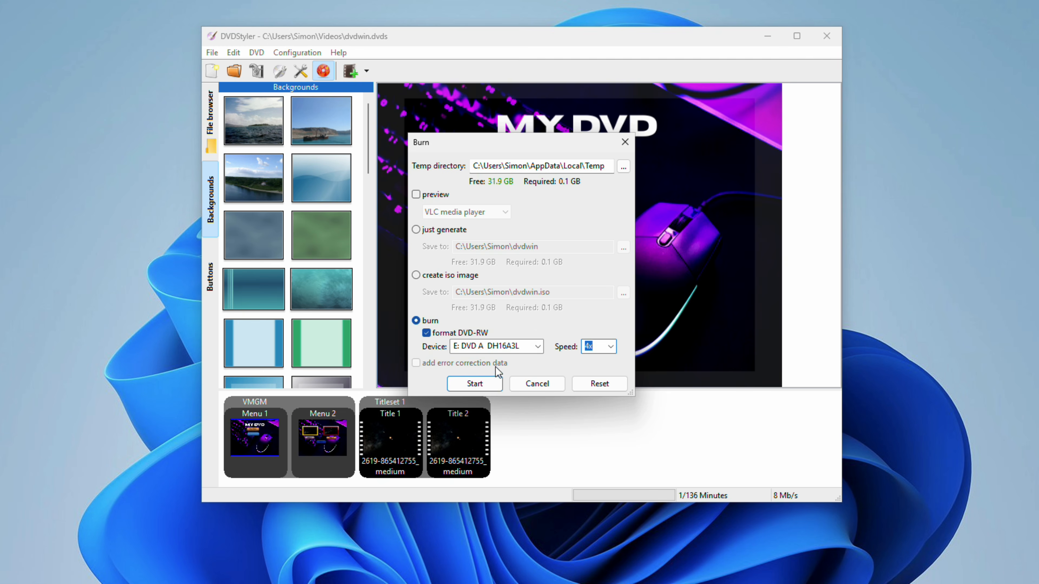
{"action": "left_click", "coordinate": [475, 381]}
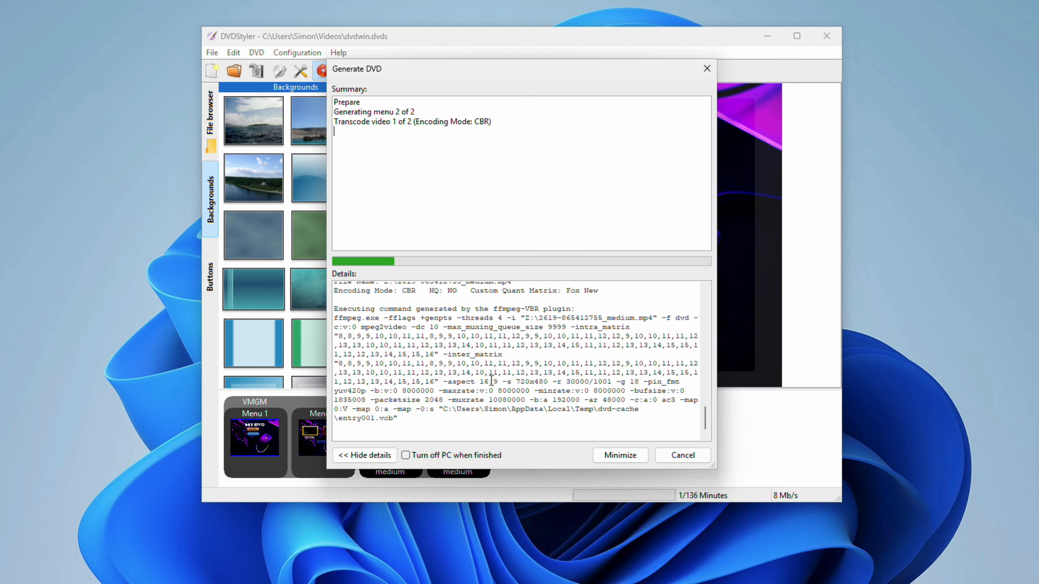
{"action": "left_click_drag", "start_coordinate": [429, 67], "coordinate": [389, 31]}
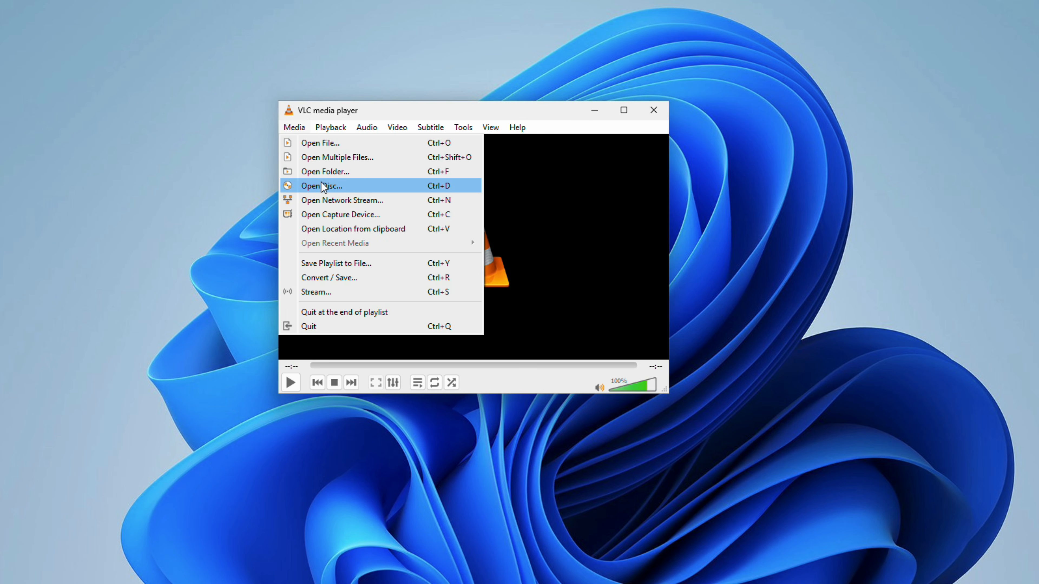
Step: Play the burned DVD with its disc menus from drive E: in VLC media player
{"action": "left_click", "coordinate": [323, 187]}
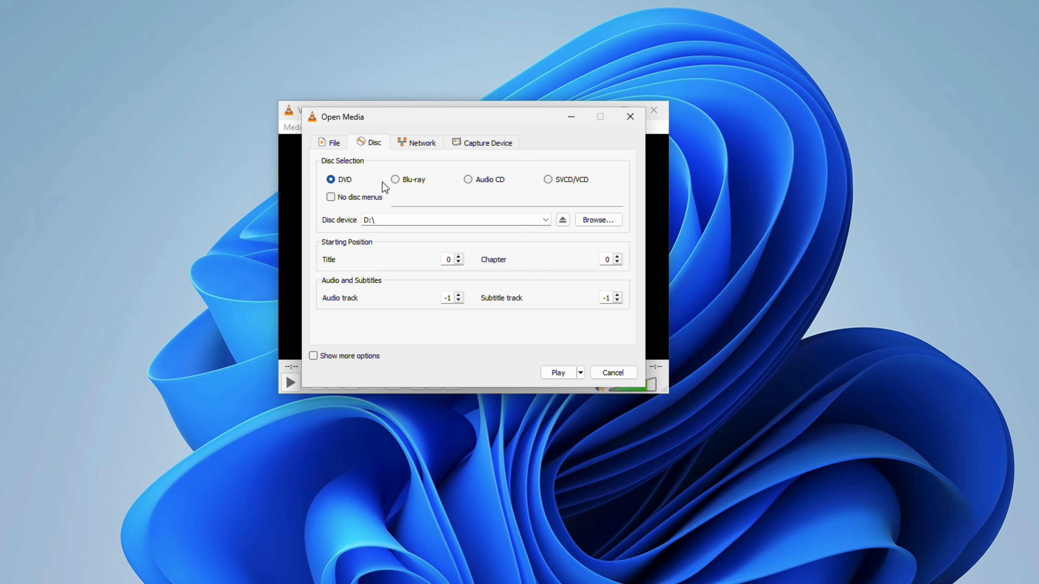
{"action": "left_click", "coordinate": [546, 219]}
{"action": "left_click", "coordinate": [531, 239]}
{"action": "left_click", "coordinate": [557, 373]}
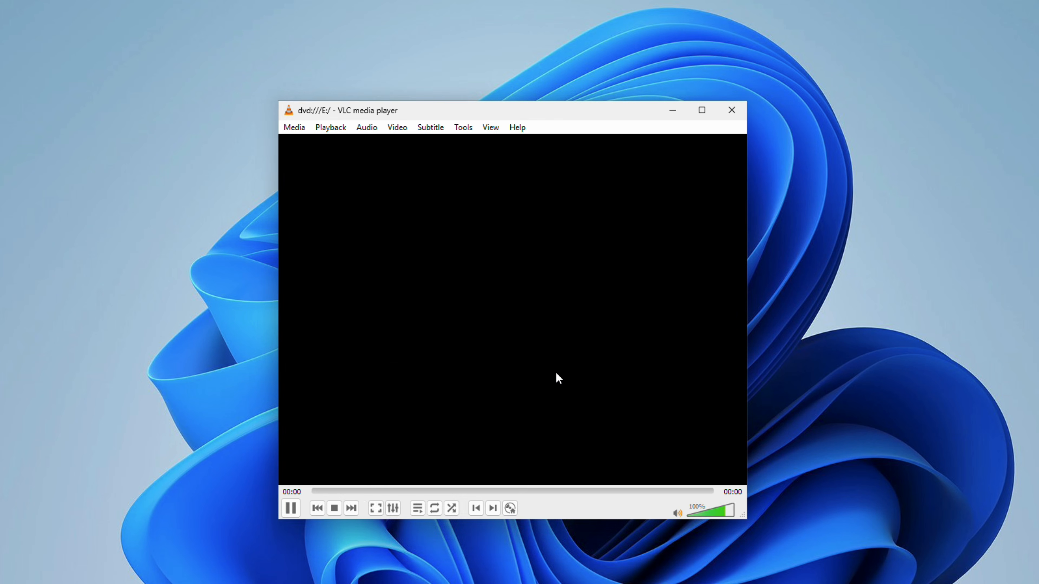
{"action": "left_click_drag", "start_coordinate": [483, 113], "coordinate": [434, 83]}
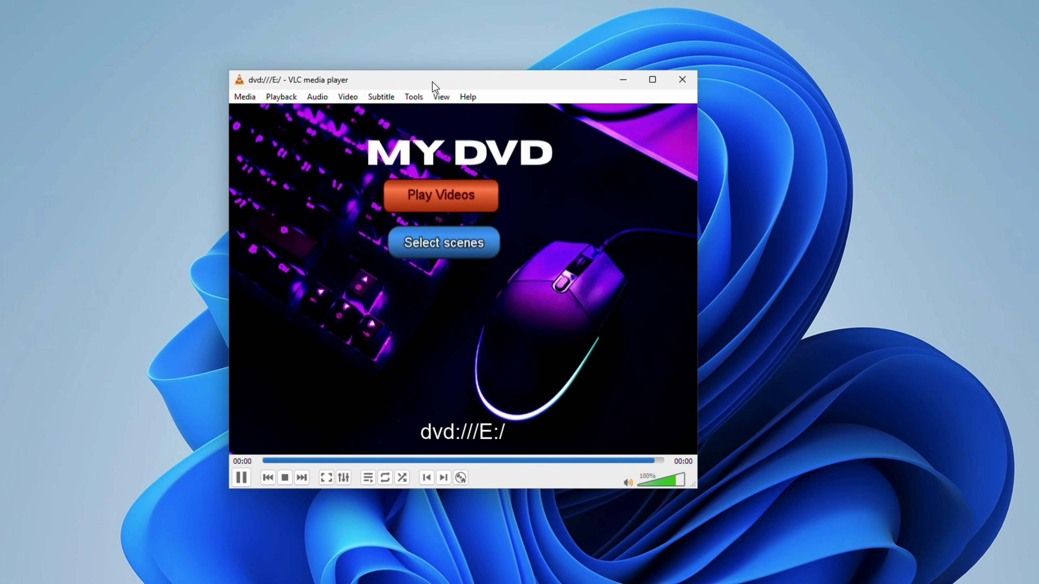
Step: Test the burned disc by selecting scenes, playing Video 1 to near its end, returning to the main menu and playing the videos
{"action": "left_click", "coordinate": [466, 246]}
{"action": "left_click", "coordinate": [380, 231]}
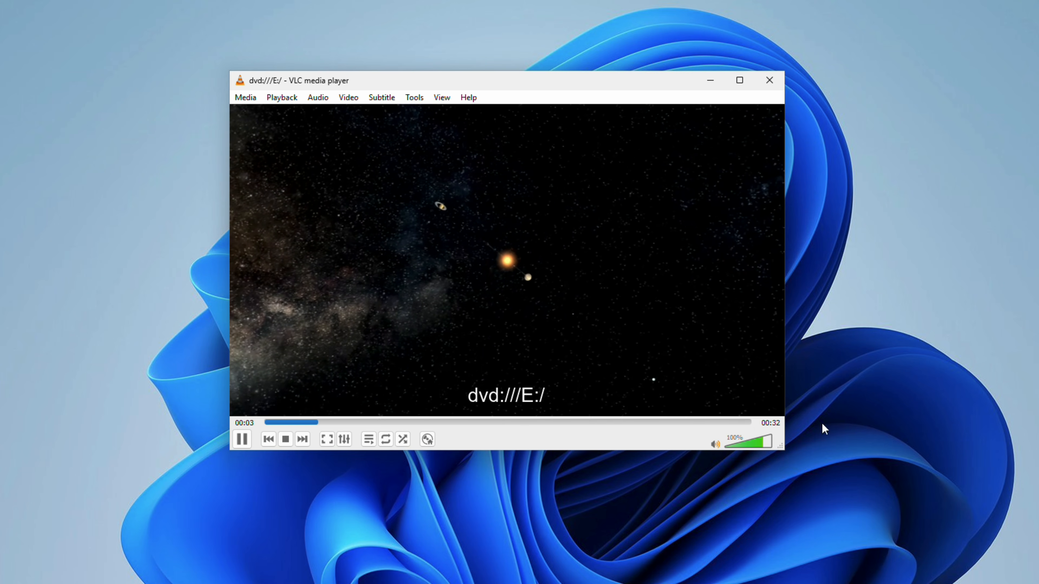
{"action": "left_click", "coordinate": [734, 422]}
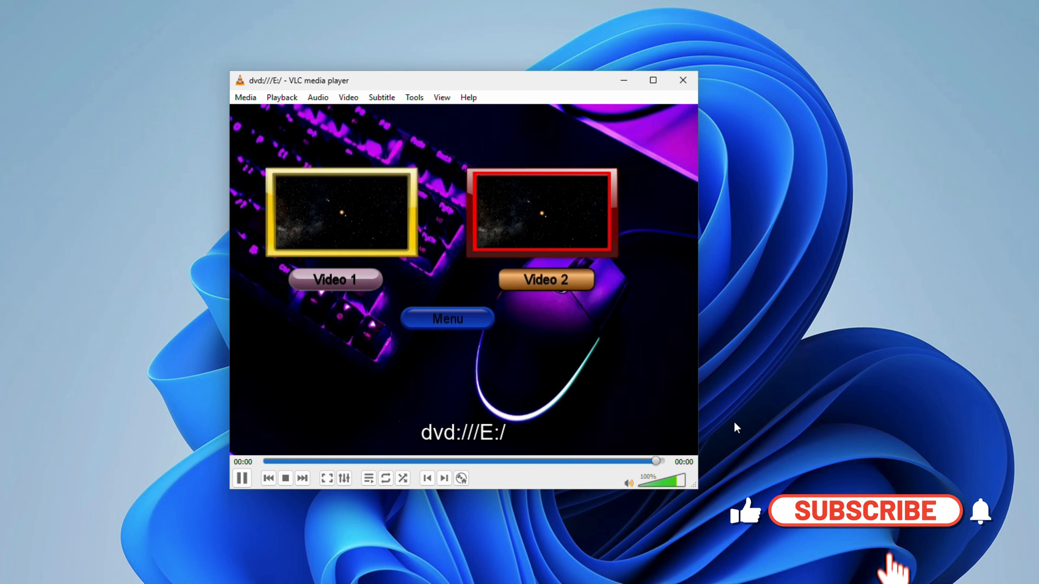
{"action": "left_click", "coordinate": [446, 321]}
{"action": "left_click", "coordinate": [449, 198]}
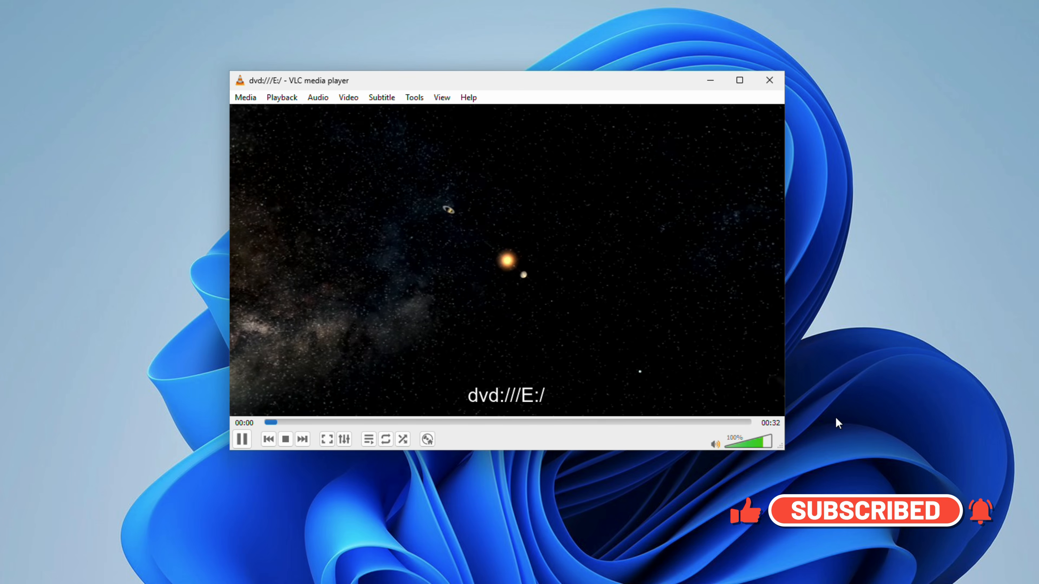